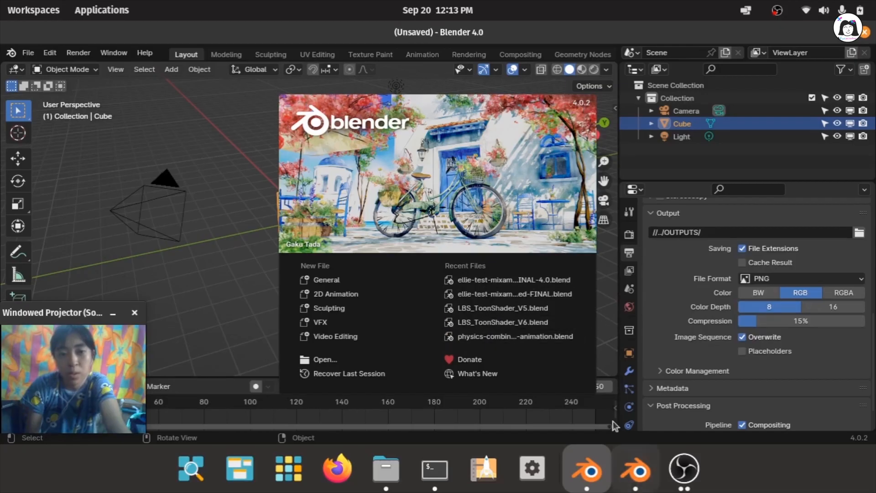
Step: Open the recent file ellie-test-mixamo-apply-rig-v02.5-Enable-Toebase-fixed-FINAL-4.0.blend and put the RIG-Ellie armature into Pose Mode
left_click(554, 279)
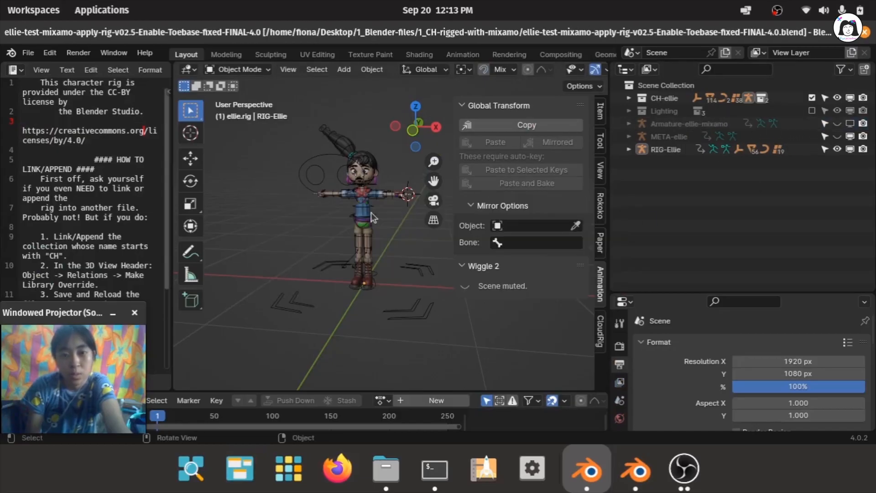
scroll(371, 212, "up", 5)
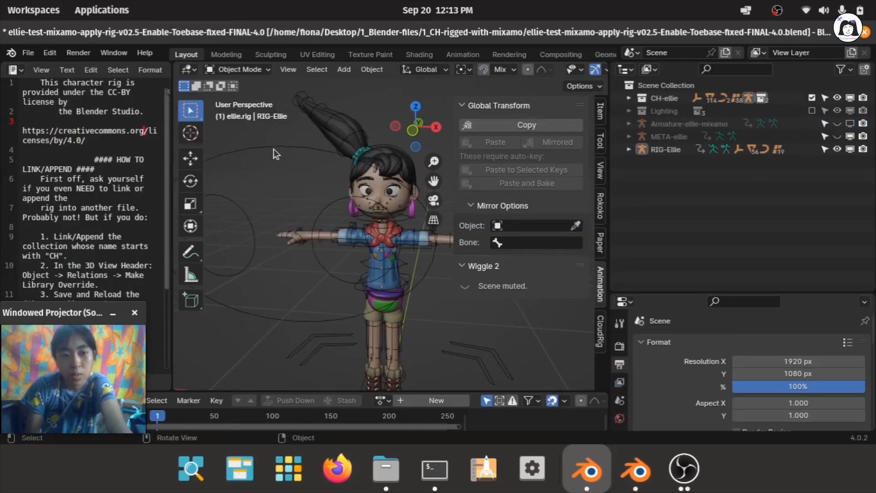
left_click(273, 149)
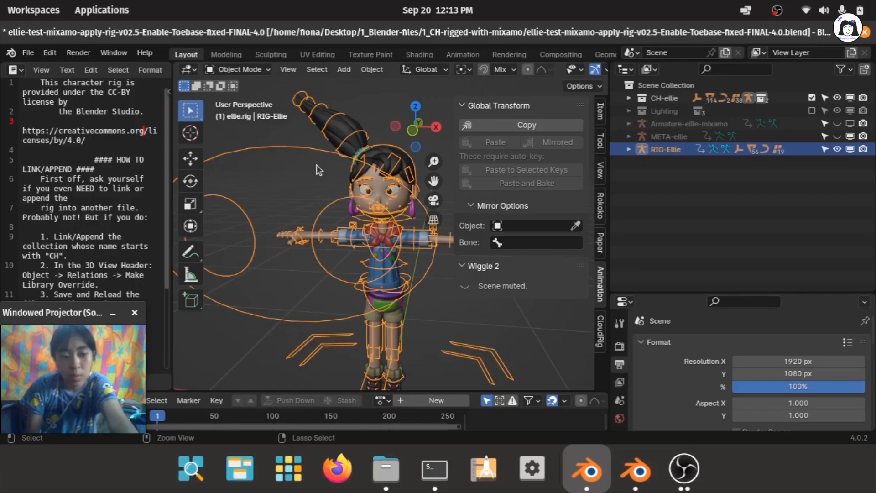
key("ctrl+Tab")
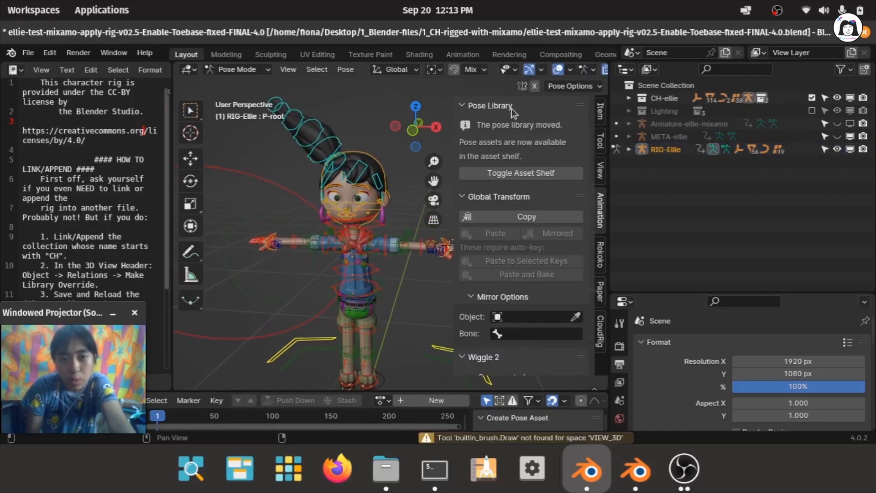
Step: Switch to the Blender 3.2.2 window and ignore the script execution warning for rigged_particle_hair.py
left_click(640, 467)
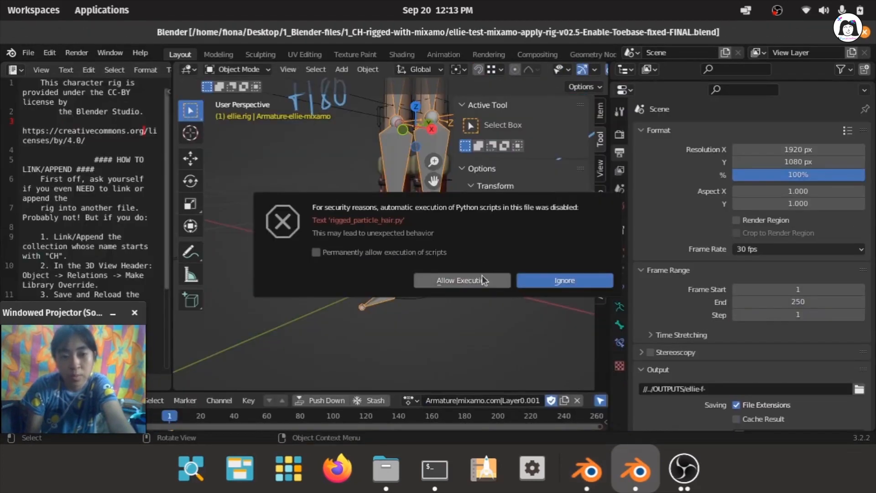
left_click(588, 280)
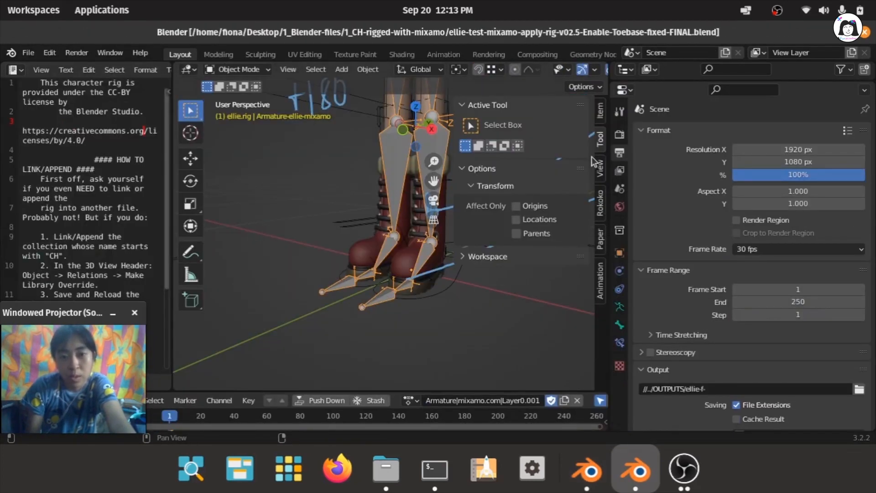
left_click(600, 117)
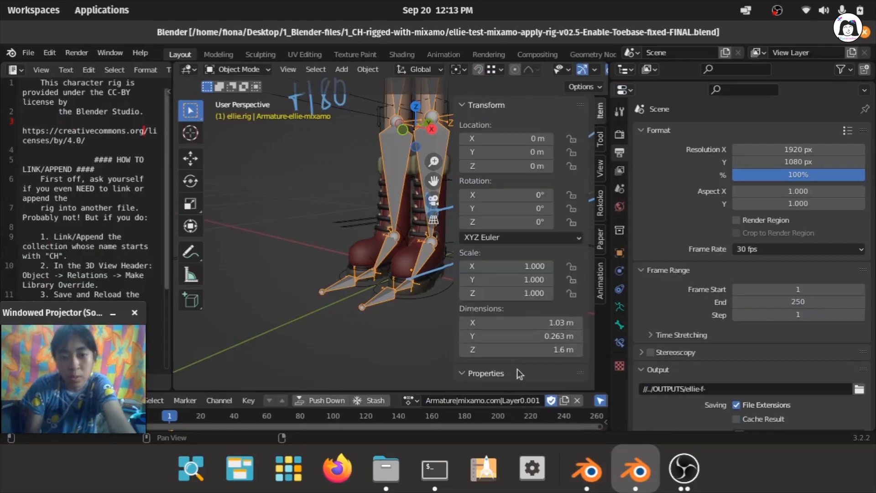
left_click(599, 138)
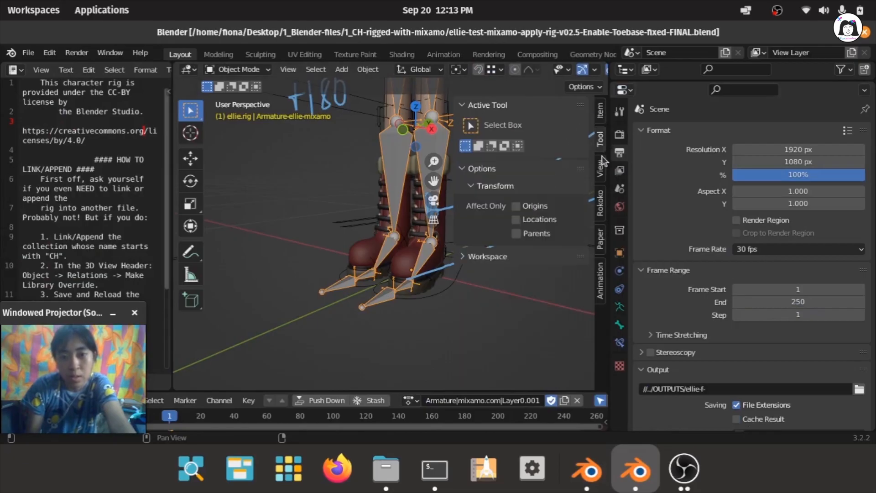
left_click(600, 164)
scroll(501, 383, "down", 5)
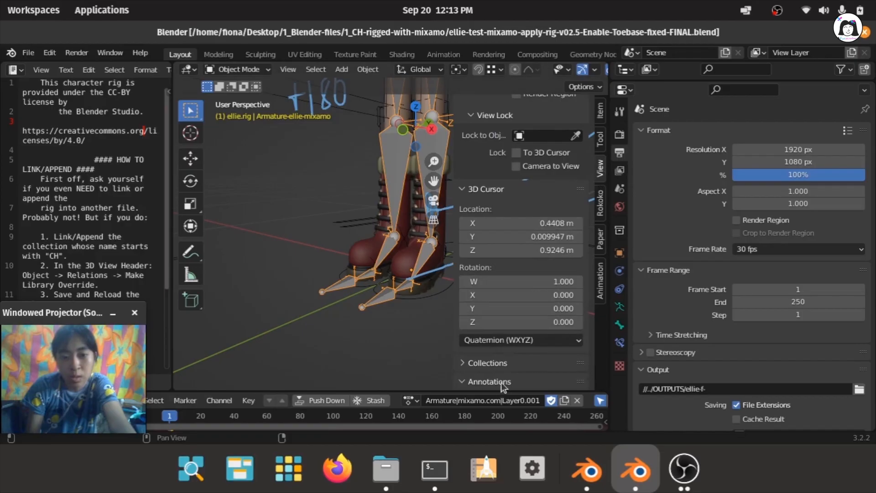
scroll(501, 382, "down", 4)
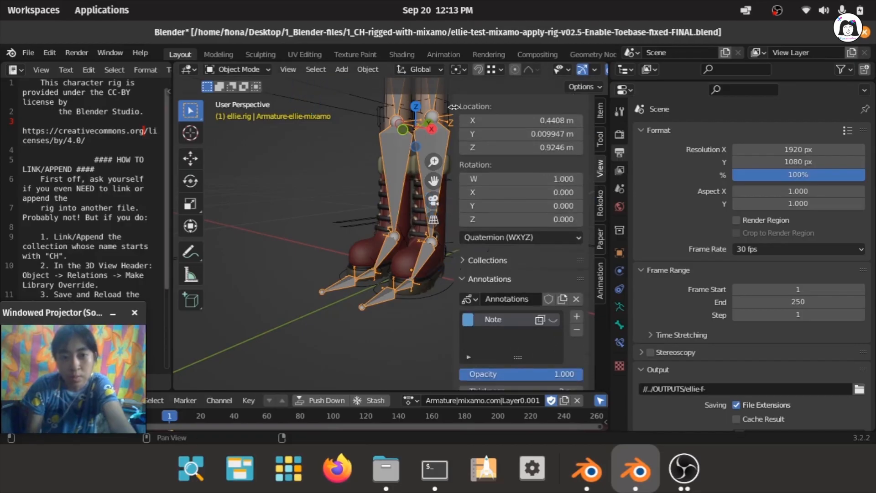
left_click_drag(453, 107, 547, 107)
scroll(456, 191, "down", 4)
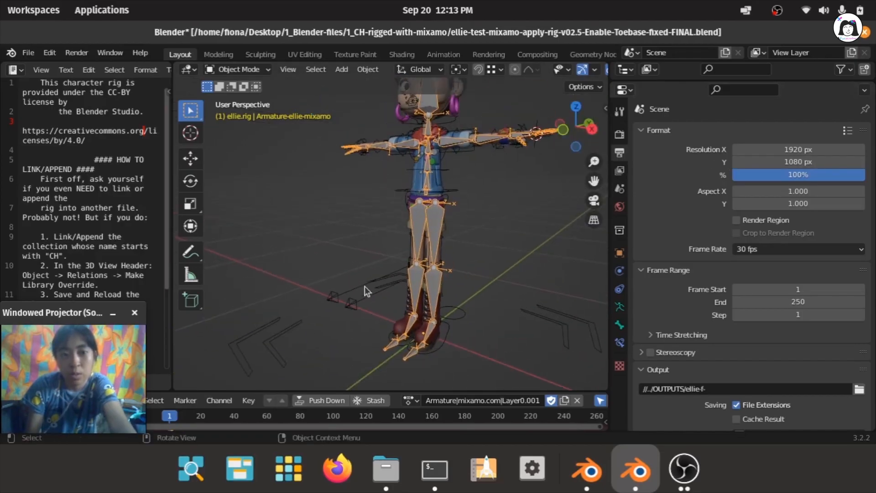
Step: Put the RIG-Ellie armature into Pose Mode and show the Pose Library among the viewport's animation tools
left_click(364, 285)
left_click(422, 226)
key("ctrl+Tab")
middle_click_drag(423, 225, 602, 112)
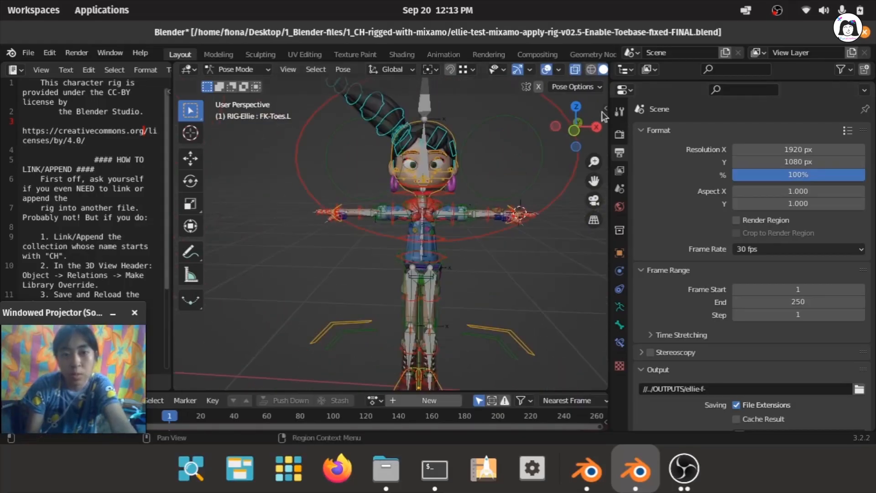
left_click(606, 108)
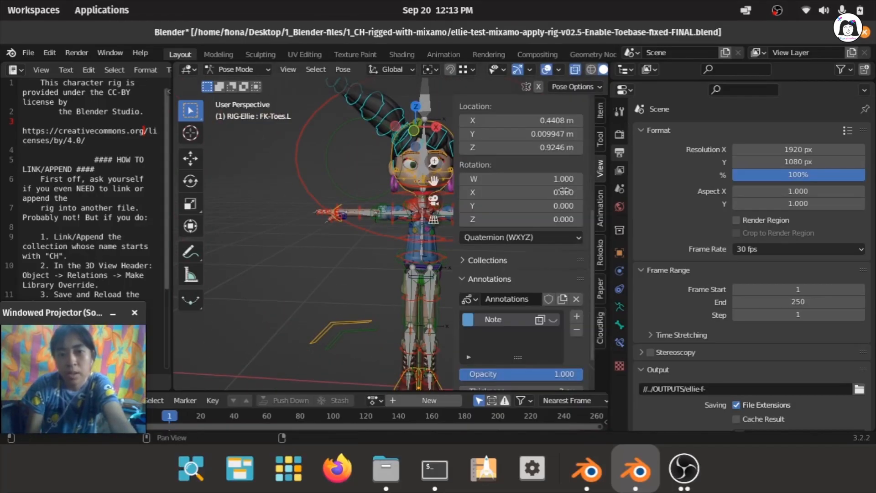
left_click(601, 220)
scroll(411, 219, "up", 5)
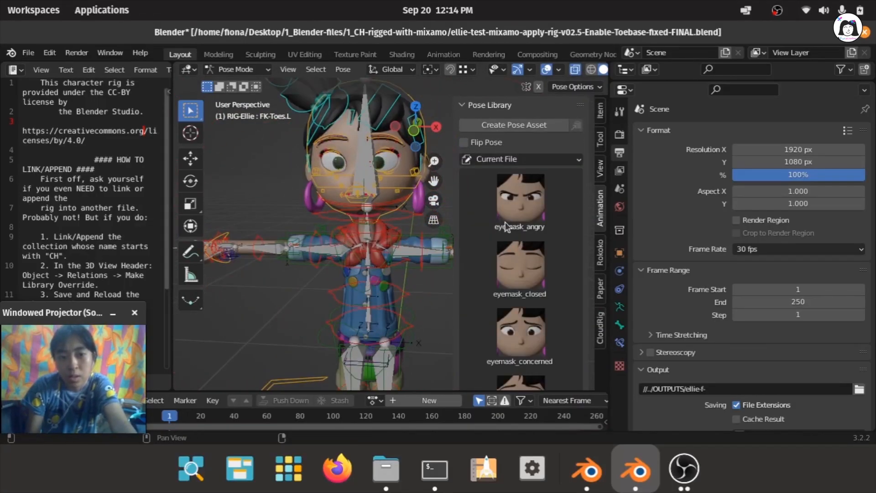
Step: Enlarge the Outliner area and hide the Armature-ellie-mixamo armature in the viewport
left_click_drag(747, 80, 747, 206)
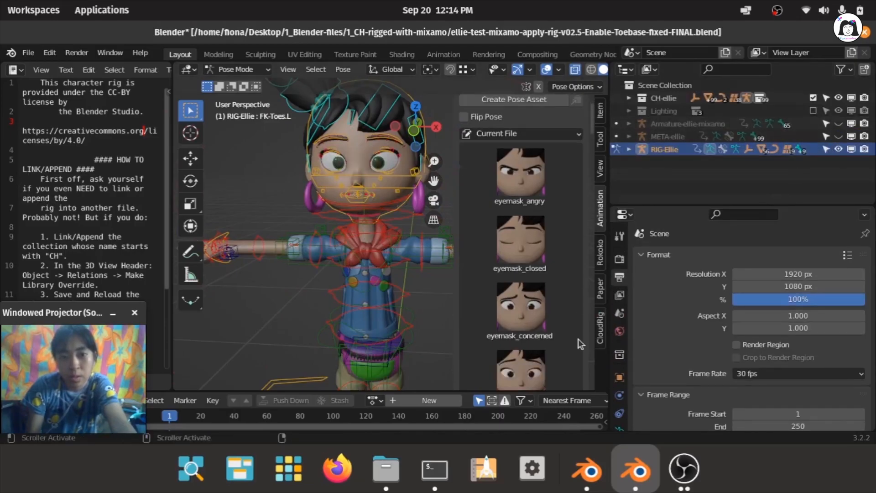
scroll(564, 134, "down", 4)
left_click_drag(594, 124, 594, 101)
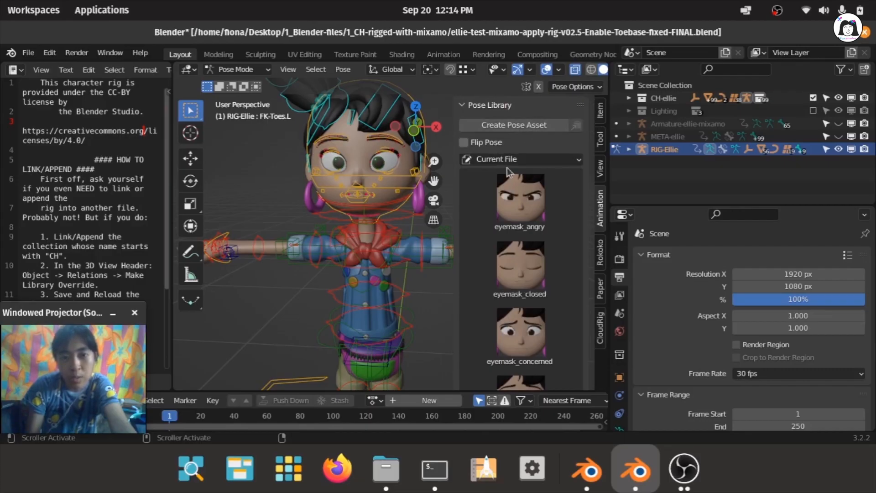
Step: Select the face_excited pose in the Pose Library, and preview blending the face_scared pose up to 100% on the character
scroll(529, 162, "down", 10)
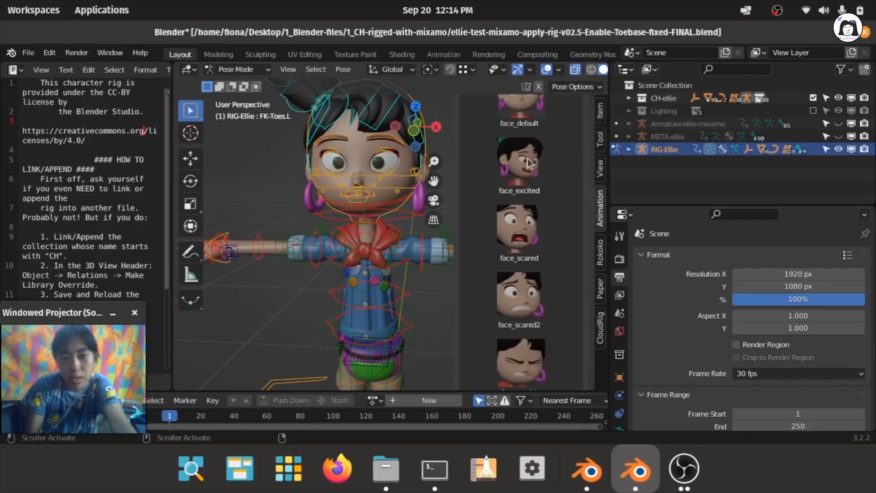
double_click(521, 164)
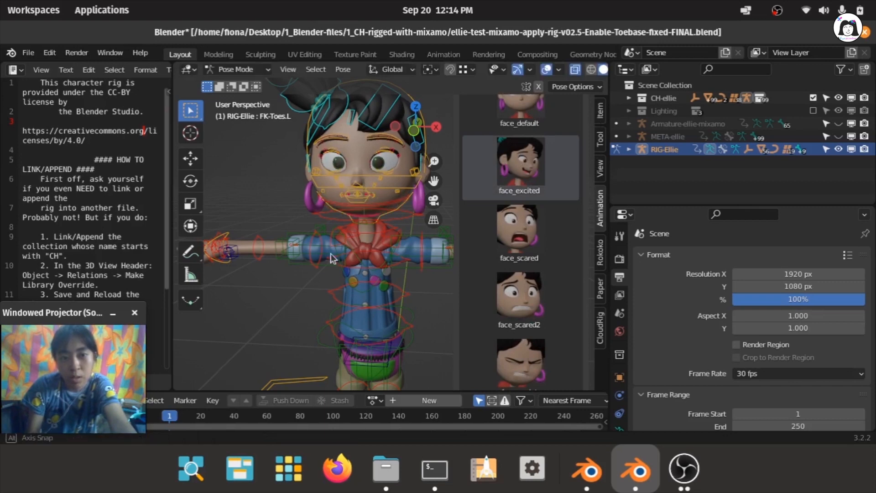
middle_click_drag(315, 247, 575, 279)
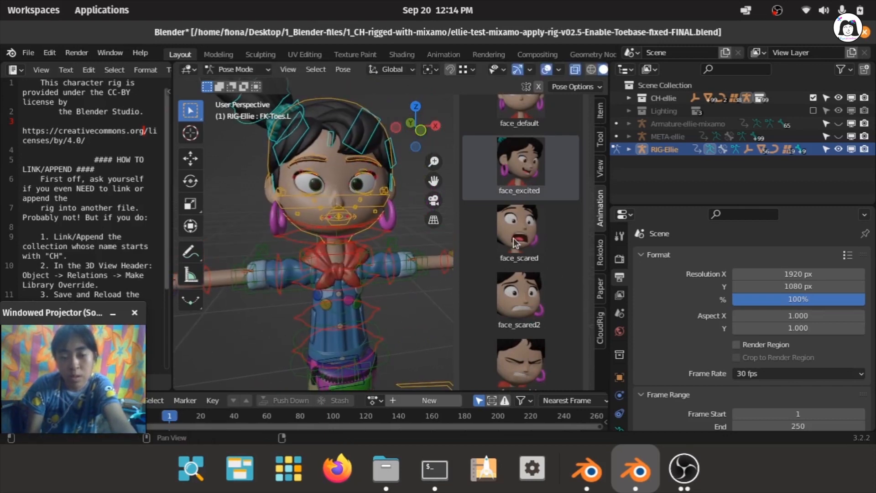
left_click_drag(529, 236, 569, 236)
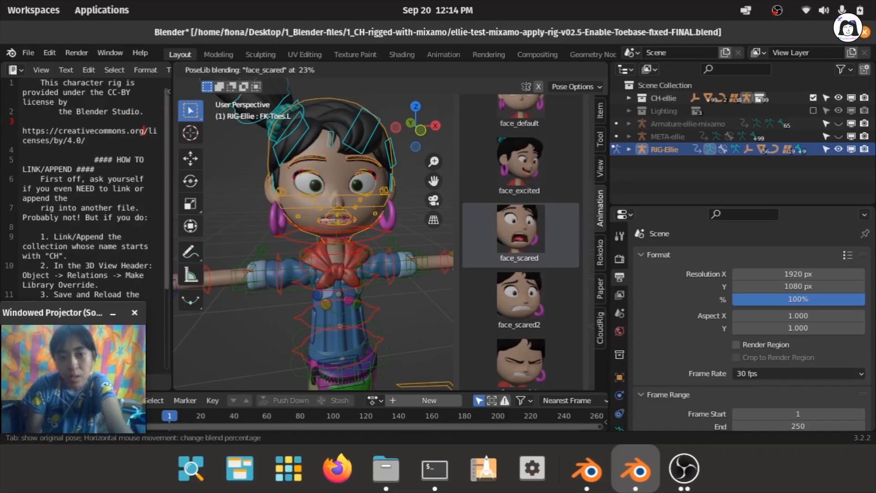
left_click_drag(570, 236, 713, 236)
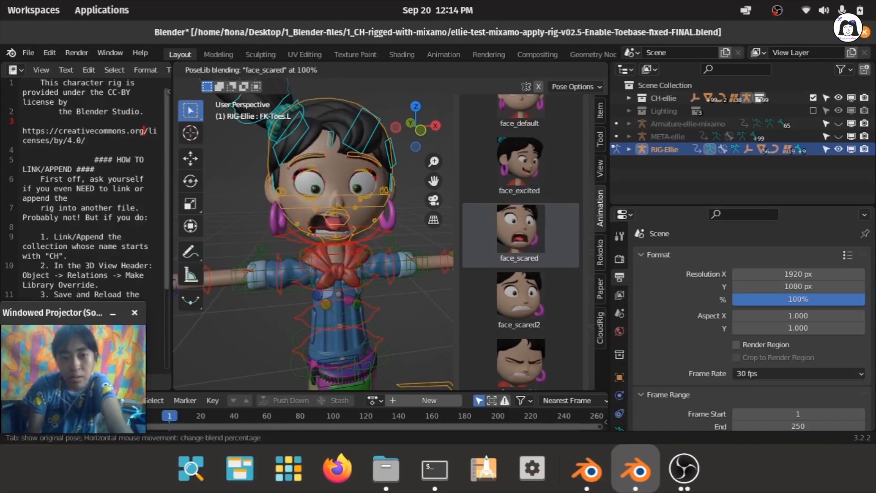
Step: Switch to the Blender 4.0.2 window, and show the asset shelf with a second row of pose thumbnails
left_click(587, 469)
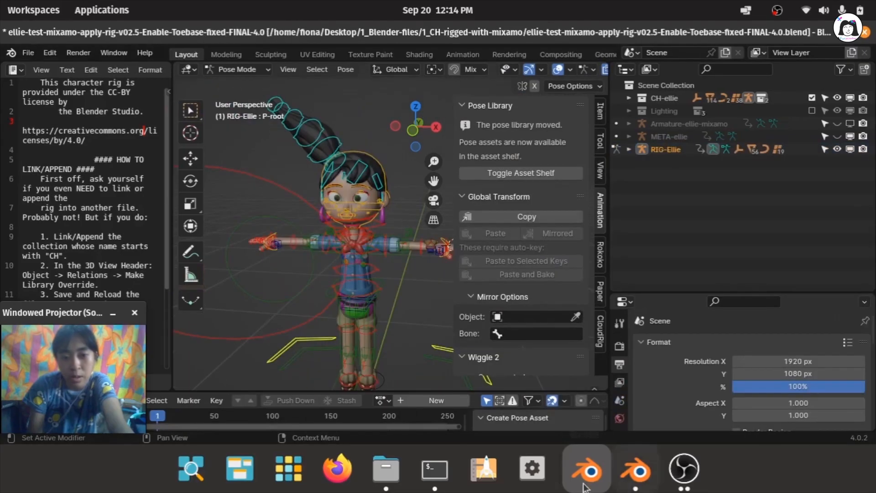
middle_click_drag(357, 209, 396, 203)
middle_click_drag(330, 258, 315, 265)
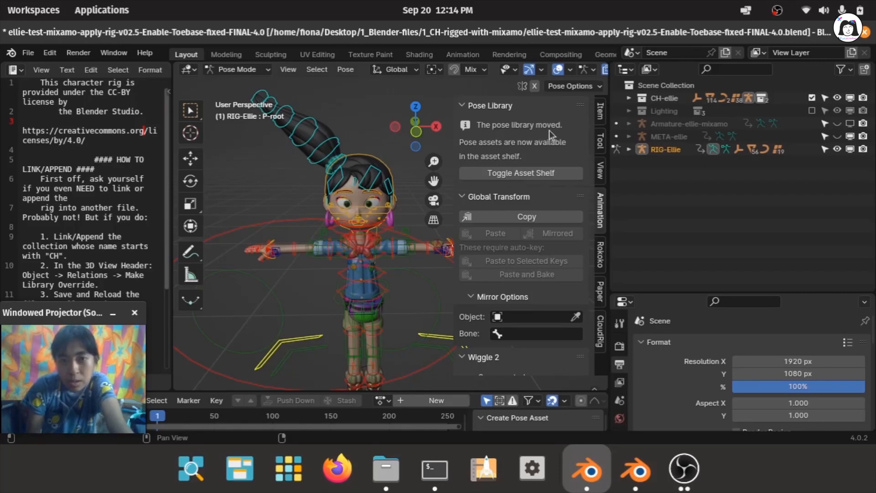
left_click(563, 177)
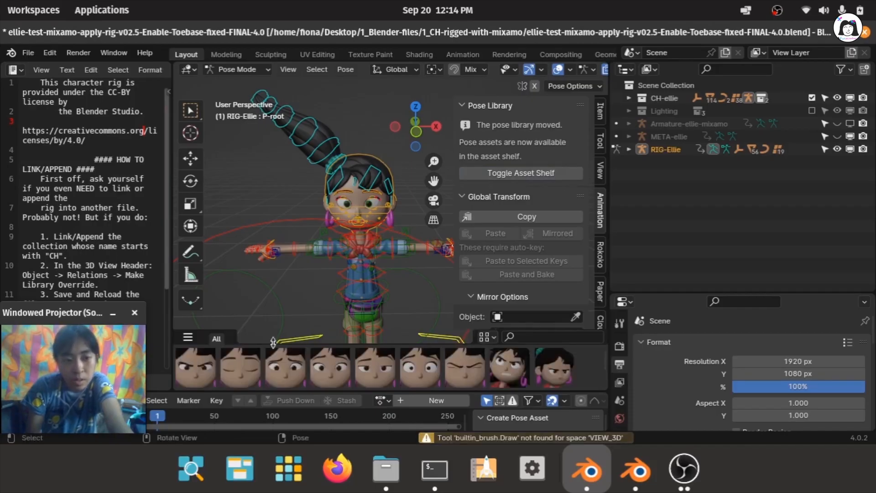
left_click_drag(274, 337, 274, 276)
Step: Try the eyemask_angry pose from the asset shelf on the character, and undo it
left_click(194, 315)
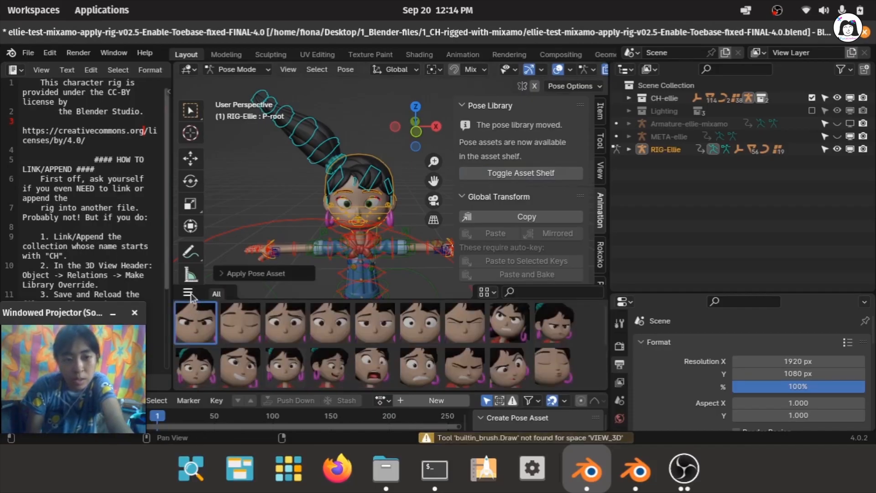
left_click(191, 294)
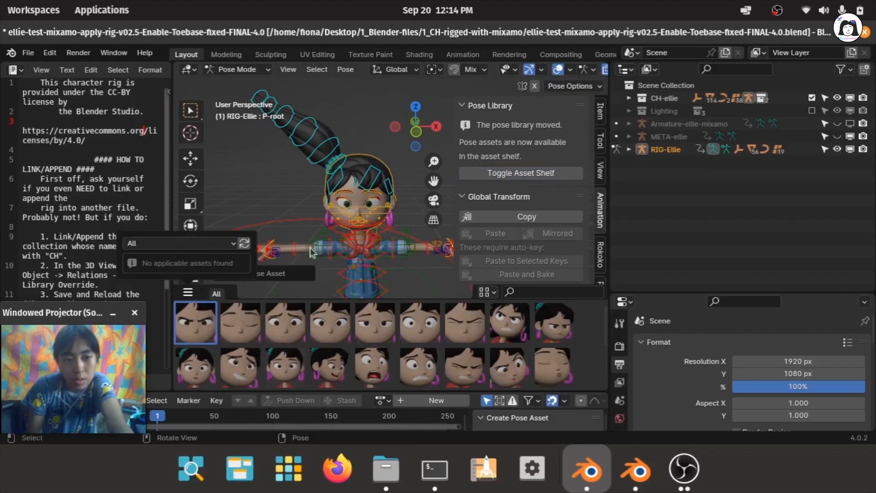
left_click(204, 325)
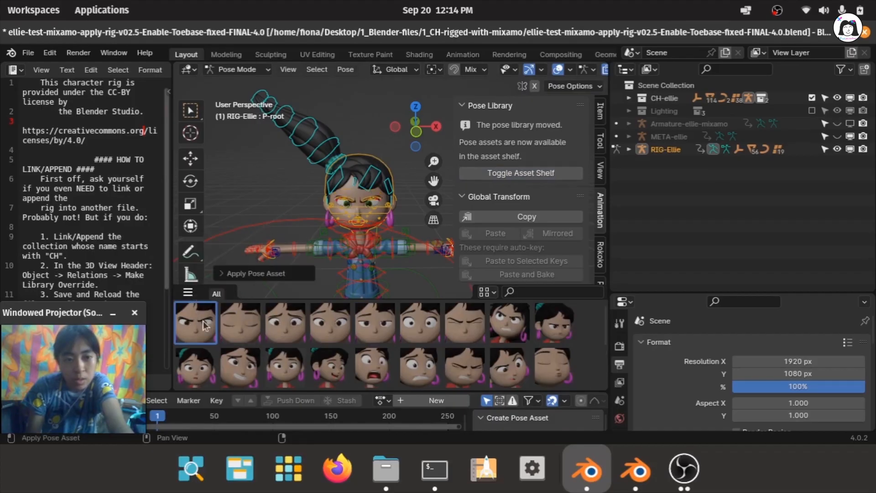
key("ctrl+z")
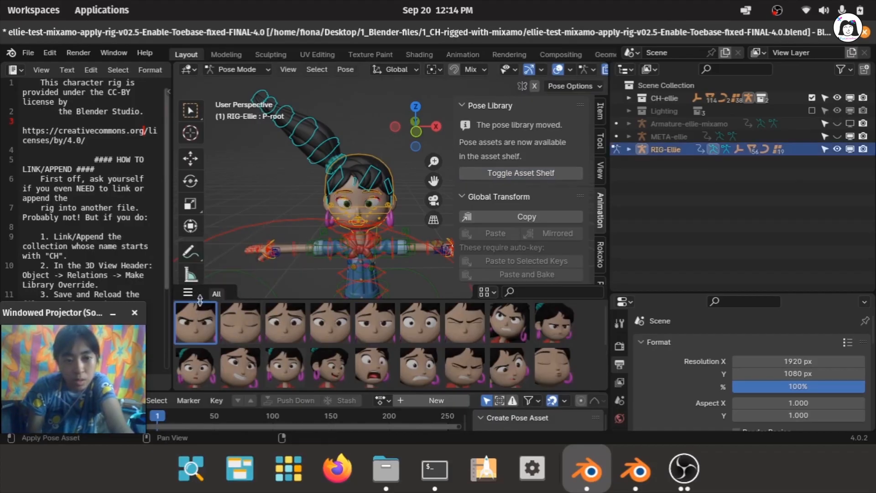
left_click(187, 292)
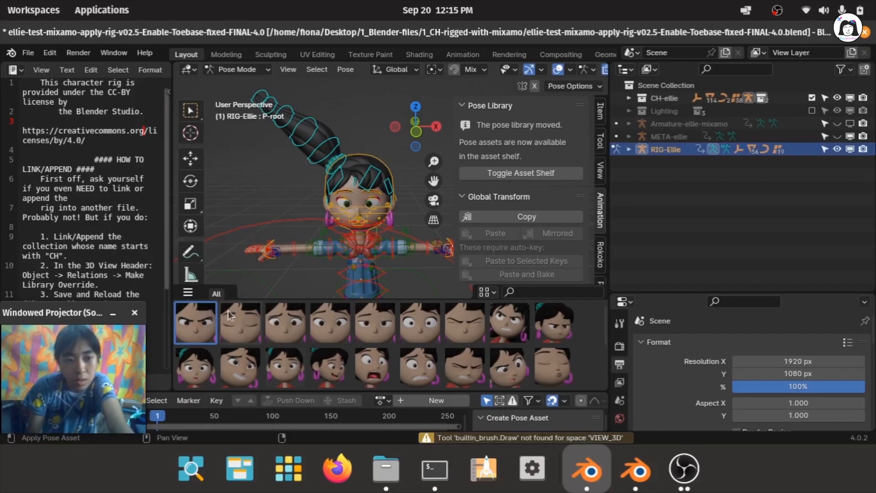
Step: Try blending the eyemask_closed and eyemask_relaxed poses from the asset shelf onto the character's face
left_click_drag(241, 322, 505, 335)
key("ctrl+z")
scroll(345, 209, "up", 4)
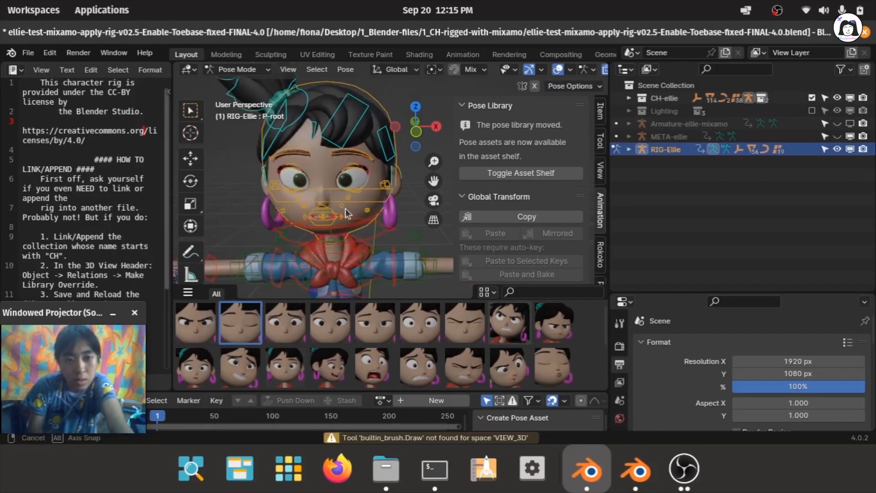
left_click_drag(376, 328, 384, 332)
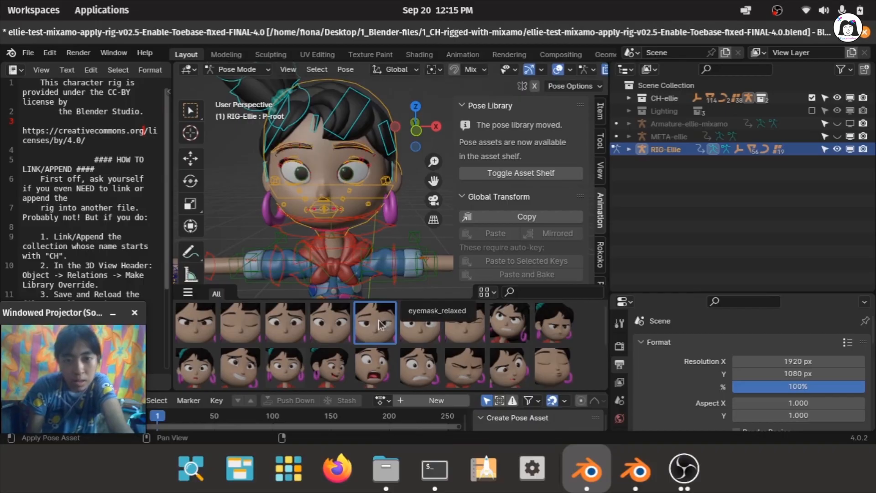
left_click_drag(369, 327, 272, 291)
right_click(273, 293)
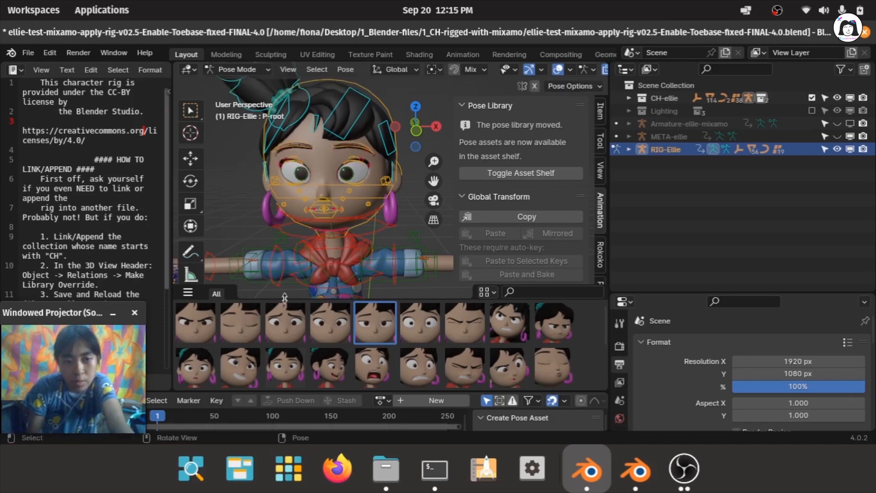
Step: Look through the hand, mouth and hair poses in the asset shelf
scroll(396, 354, "down", 3)
scroll(397, 354, "up", 3)
scroll(430, 364, "down", 3)
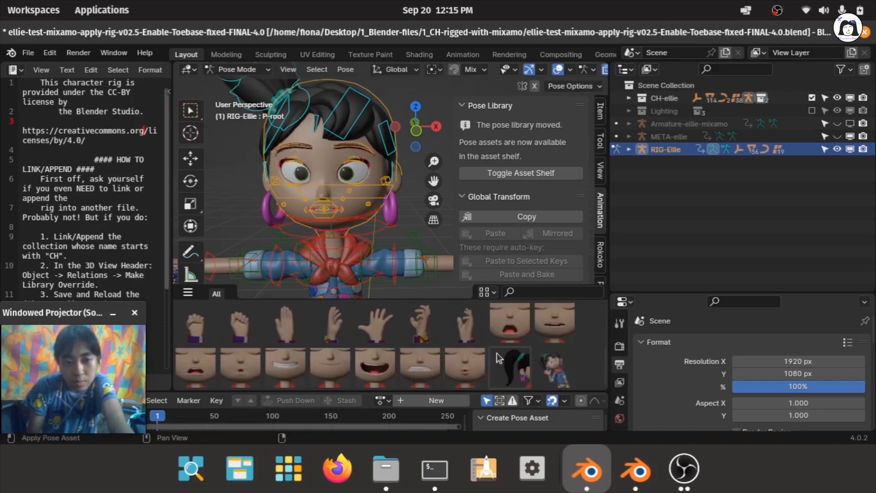
left_click_drag(501, 333, 376, 328)
scroll(371, 335, "up", 3)
Step: Switch to the Blender 3.2.2 window and try blending the face_scared pose from the pose library onto the character
left_click(655, 488)
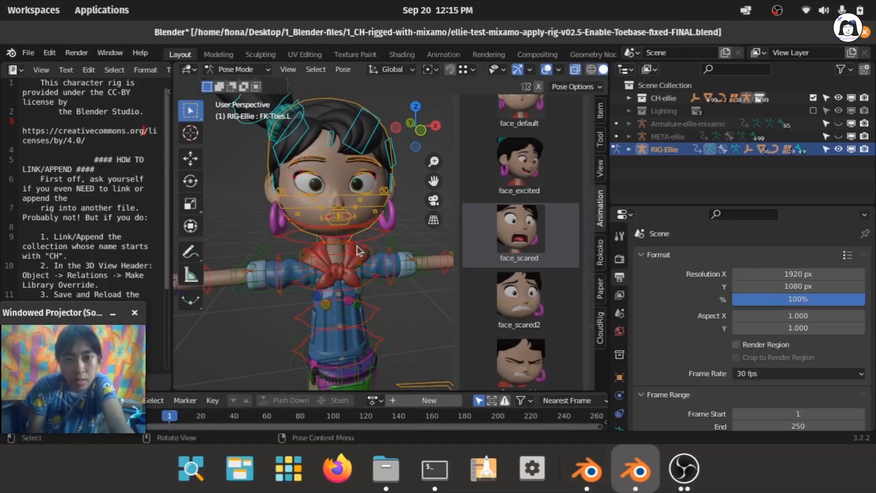
scroll(360, 250, "up", 4)
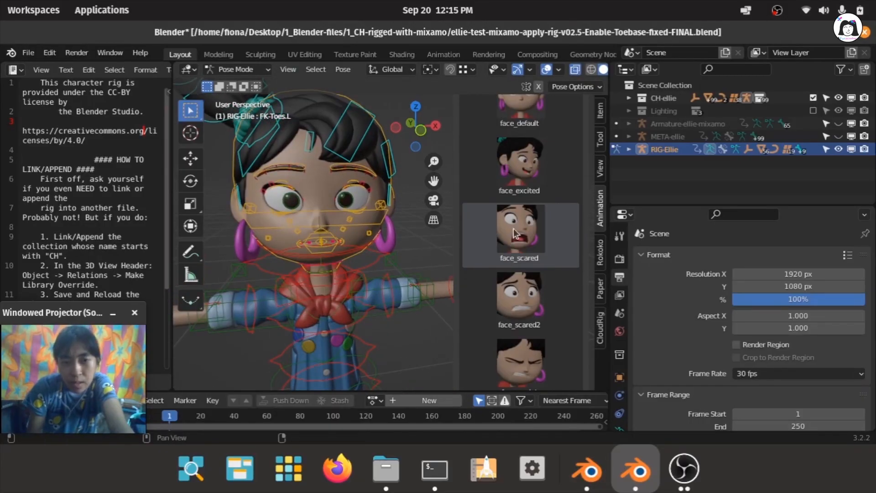
left_click_drag(527, 231, 551, 232)
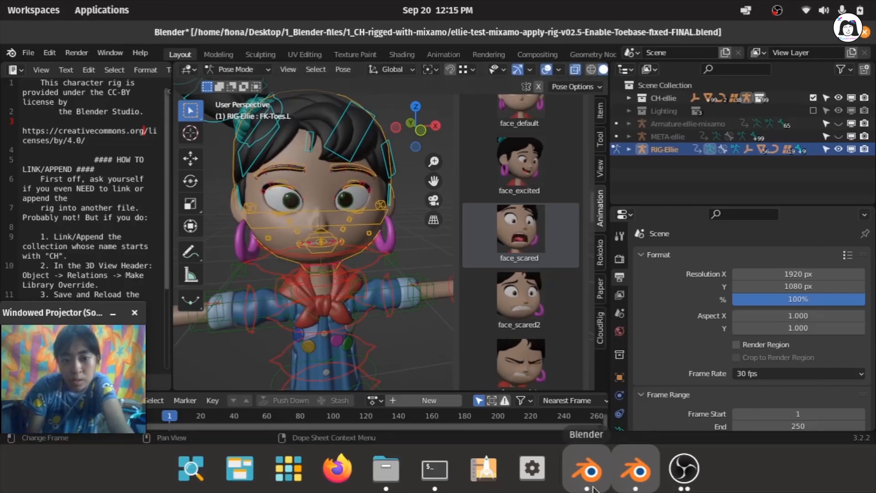
Step: Switch to the Blender 4.0.2 window, try blending face_scared from the asset shelf in both positive and negative directions, and cancel it
left_click(587, 470)
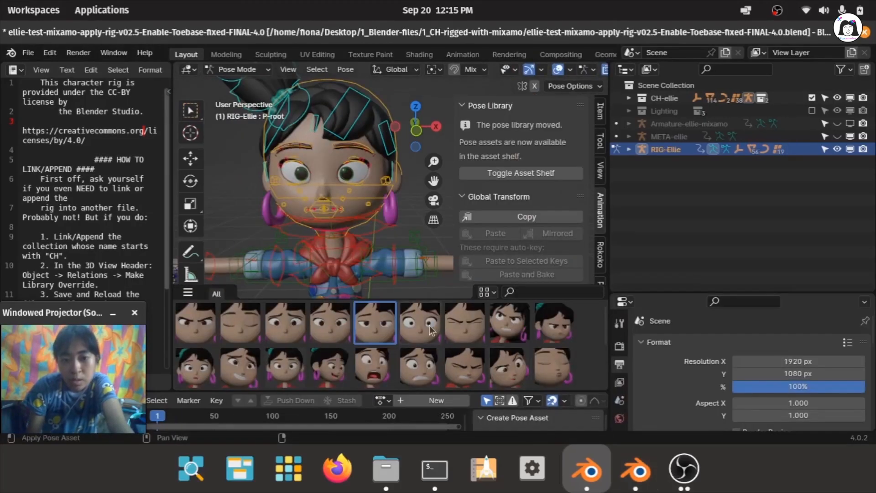
left_click(365, 369)
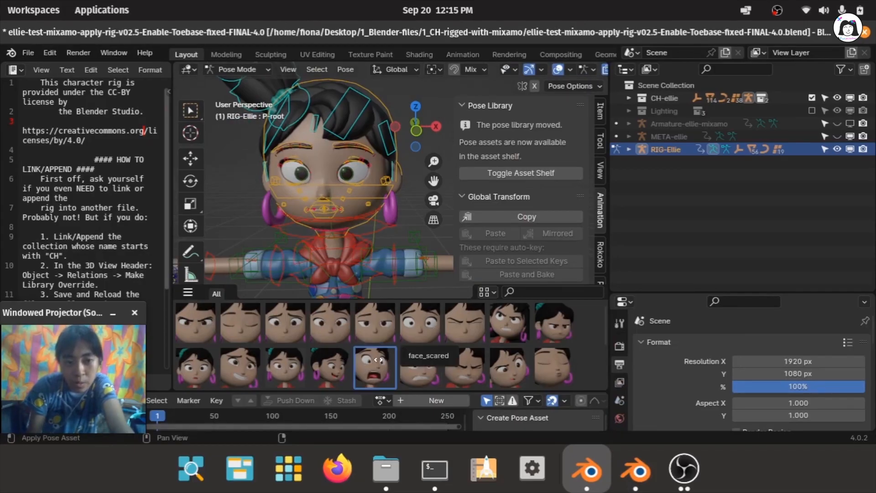
left_click_drag(379, 360, 287, 368)
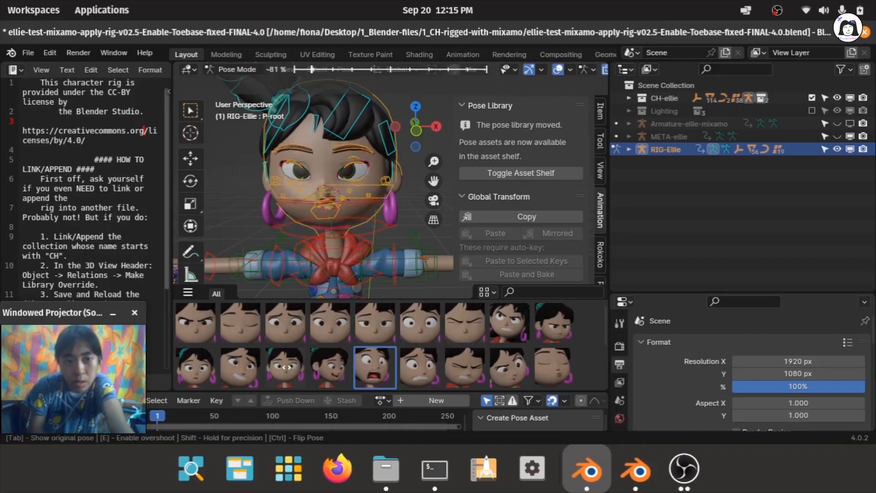
left_click_drag(209, 359, 178, 358)
right_click(600, 354)
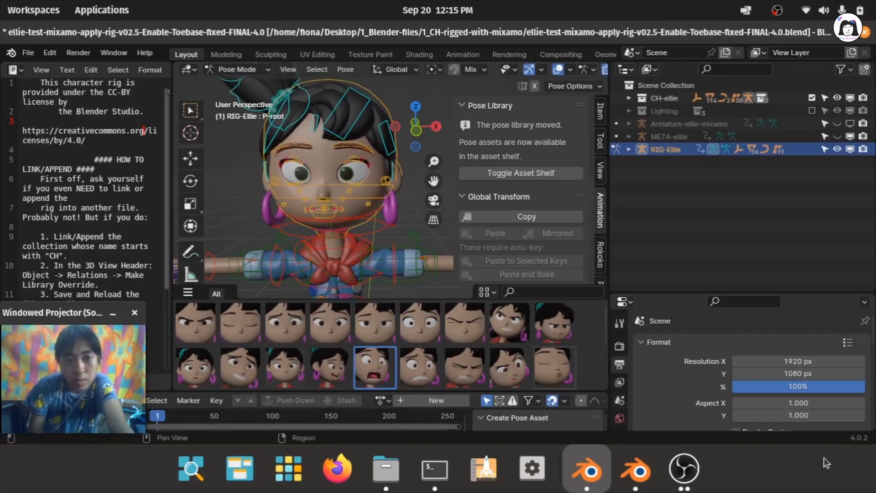
Step: Examine the asset shelf's hand poses and the character's hand in Blender 4.0.2, and the same hand in the Blender 3.2.2 window
scroll(442, 338, "down", 5)
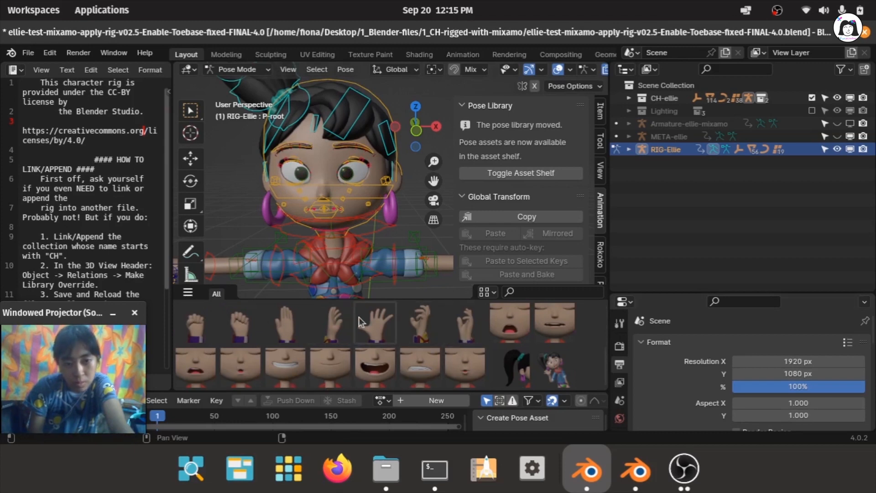
middle_click_drag(365, 274, 390, 208)
middle_click_drag(332, 207, 383, 248)
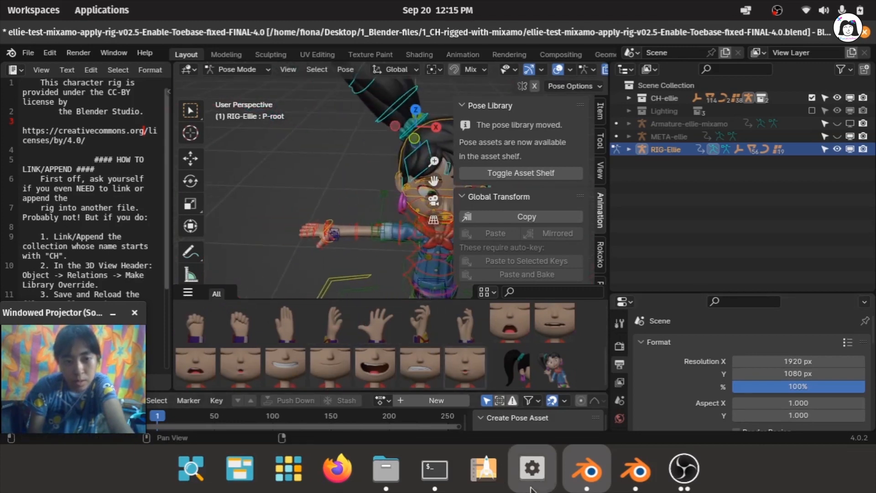
left_click(619, 466)
scroll(407, 313, "down", 2)
middle_click_drag(406, 313, 329, 256, "shift")
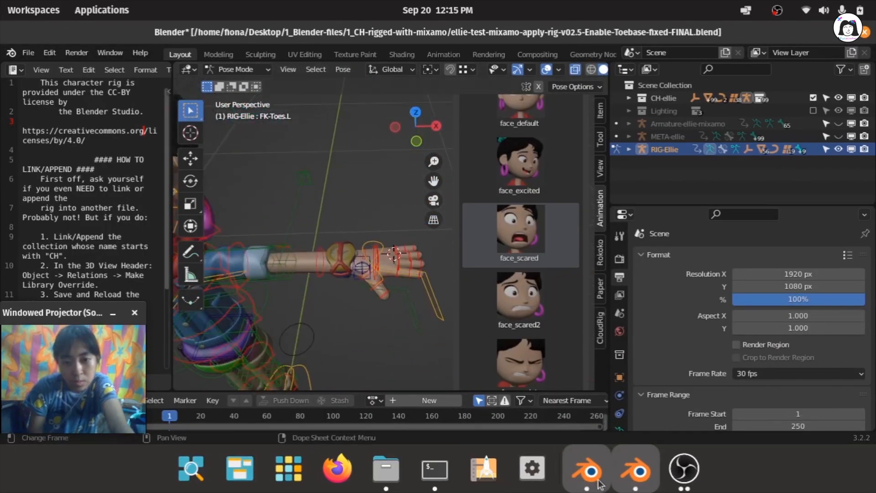
Step: Return to the Blender 4.0.2 window, expand the asset shelf to three rows of poses, and make the Action Editor area taller
left_click(586, 468)
left_click_drag(37, 314, 730, 278)
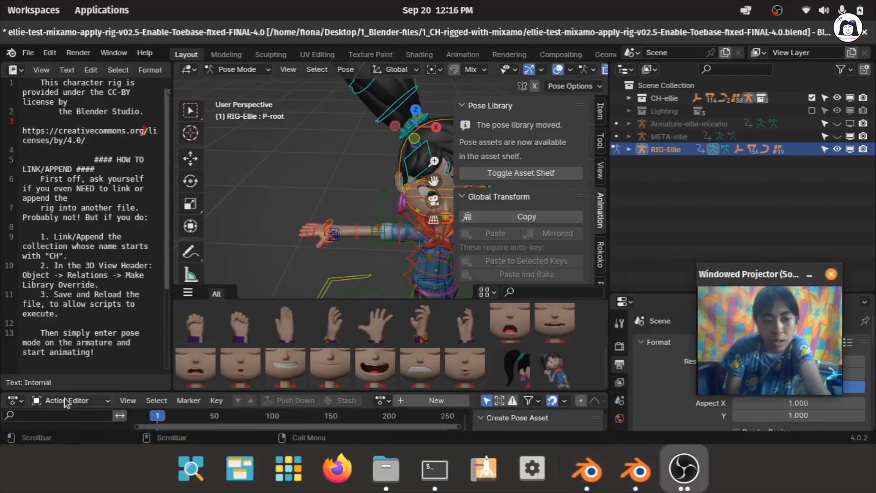
left_click_drag(313, 299, 314, 253)
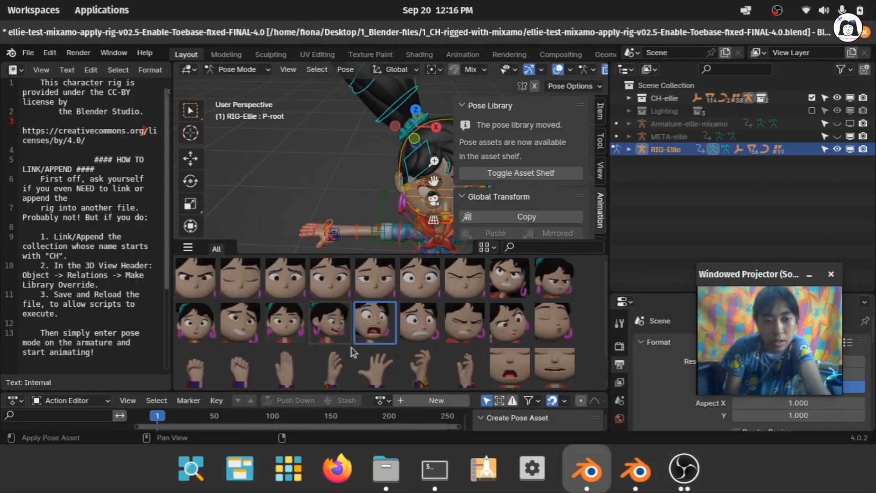
left_click_drag(329, 391, 329, 325)
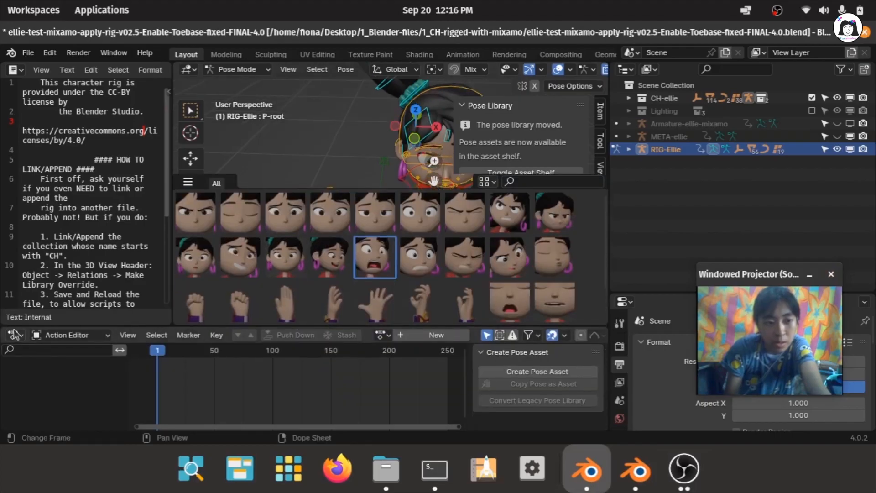
Step: Turn the Action Editor area into an Asset Browser and set its asset library to Current File
left_click(15, 334)
left_click(189, 335)
left_click(15, 334)
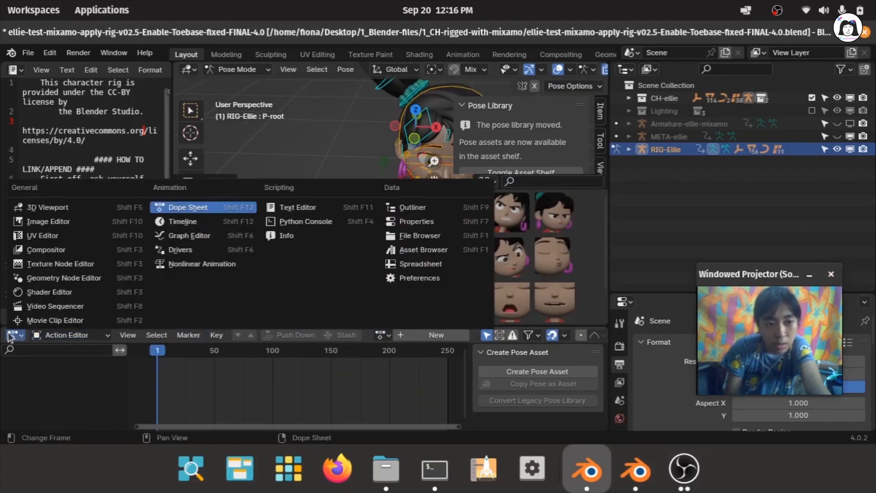
left_click(435, 249)
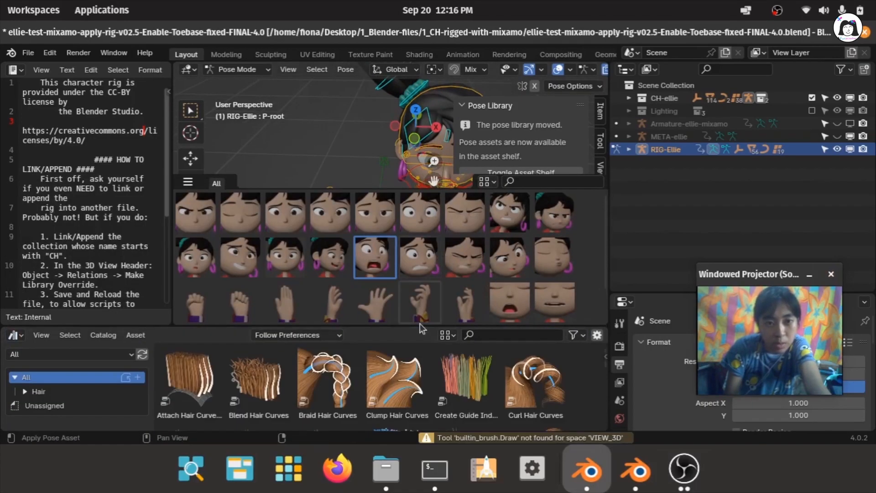
left_click(104, 356)
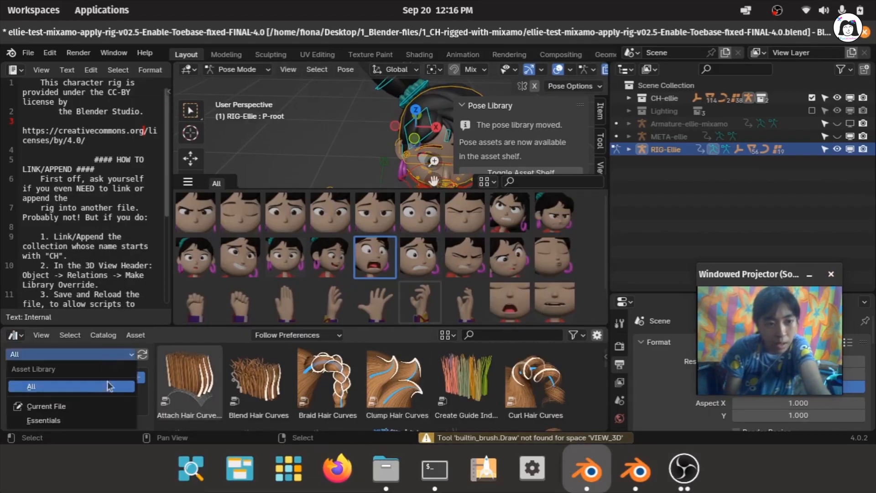
left_click(104, 406)
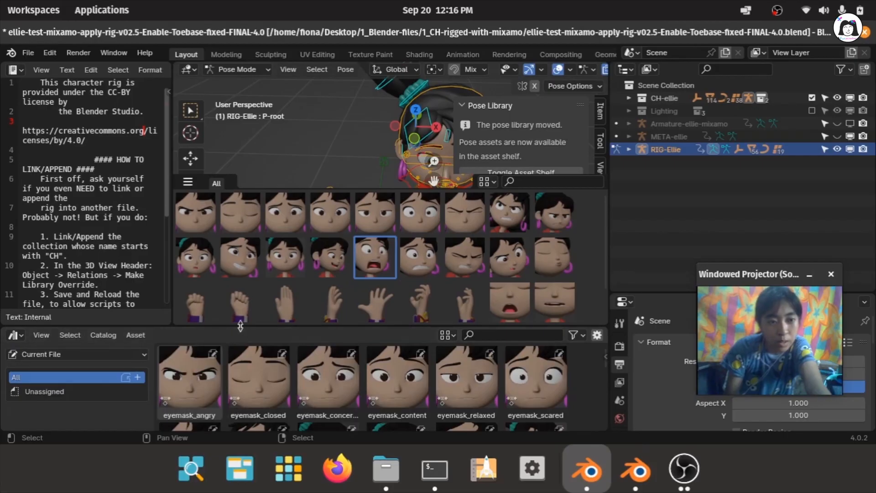
Step: Enlarge the Asset Browser, collapse the asset shelf, and look through the pose assets of the current file
left_click_drag(241, 326, 241, 265)
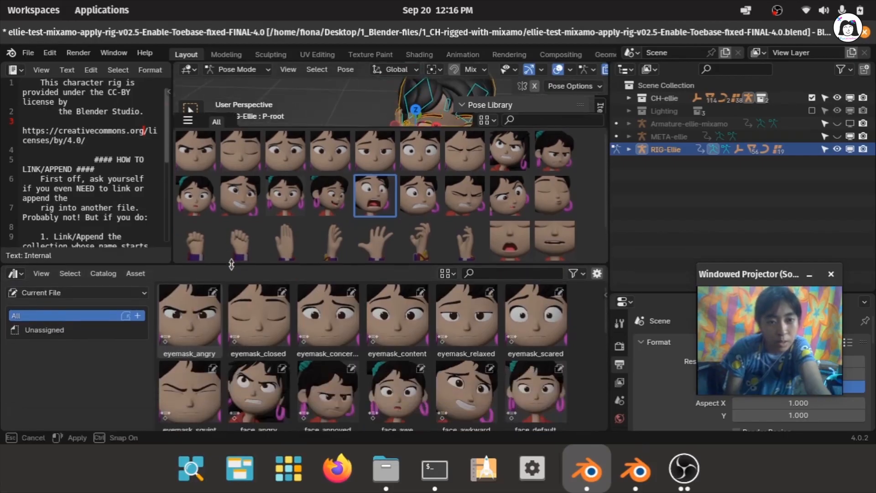
left_click(135, 274)
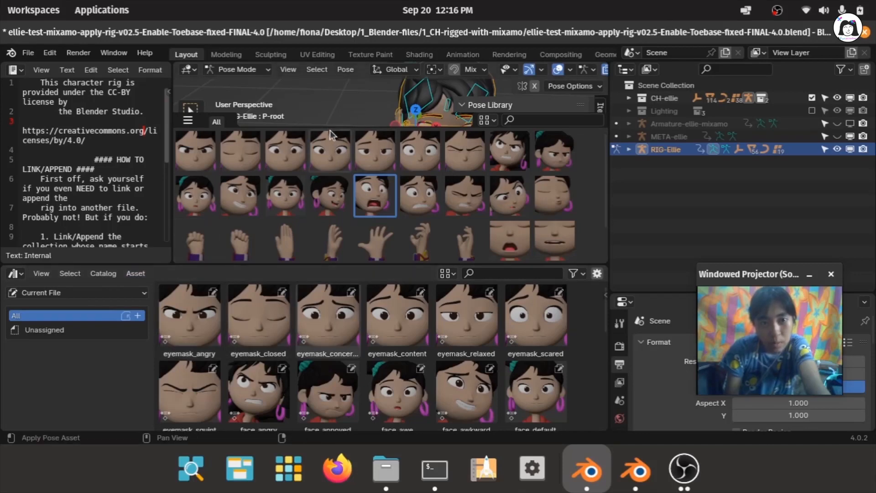
left_click_drag(327, 127, 340, 263)
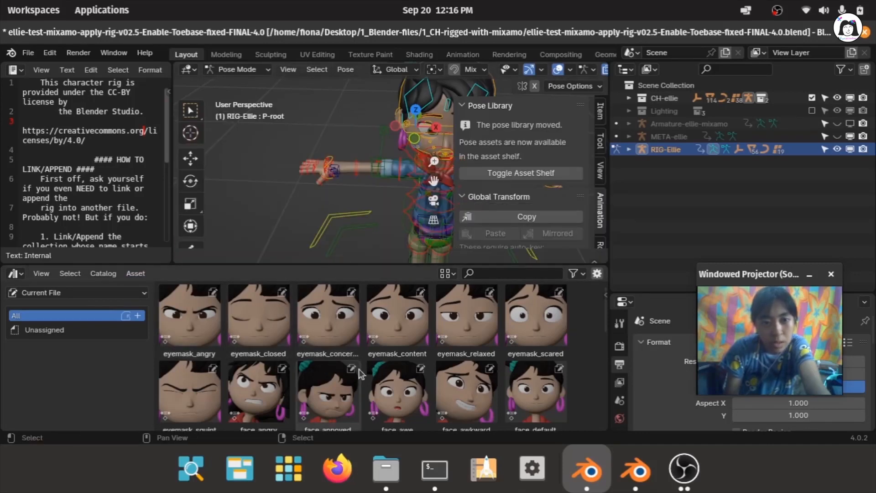
scroll(401, 375, "down", 3)
scroll(402, 371, "down", 1)
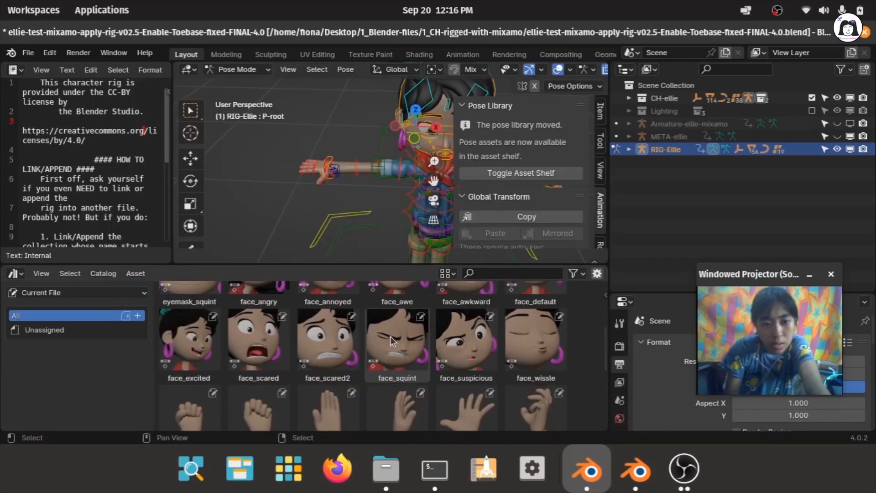
scroll(274, 340, "up", 3)
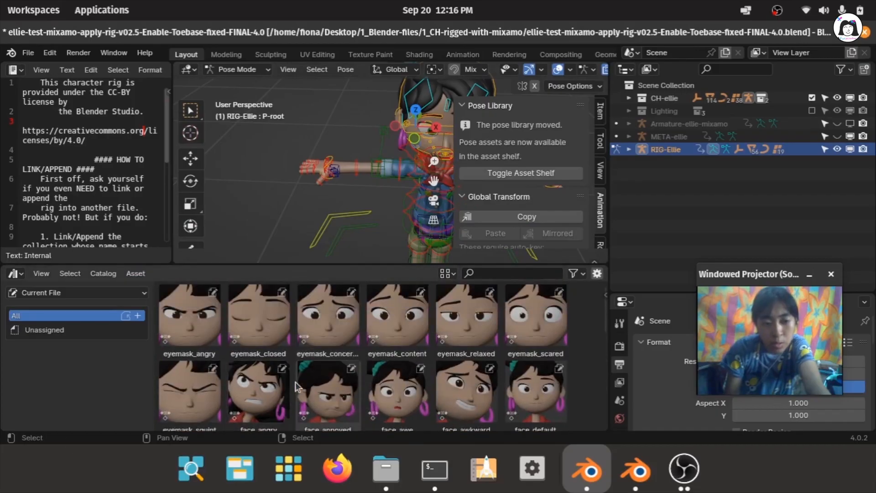
Step: Try the Blend Pose command on the eyemask_concerned asset in the Asset Browser
right_click(340, 318)
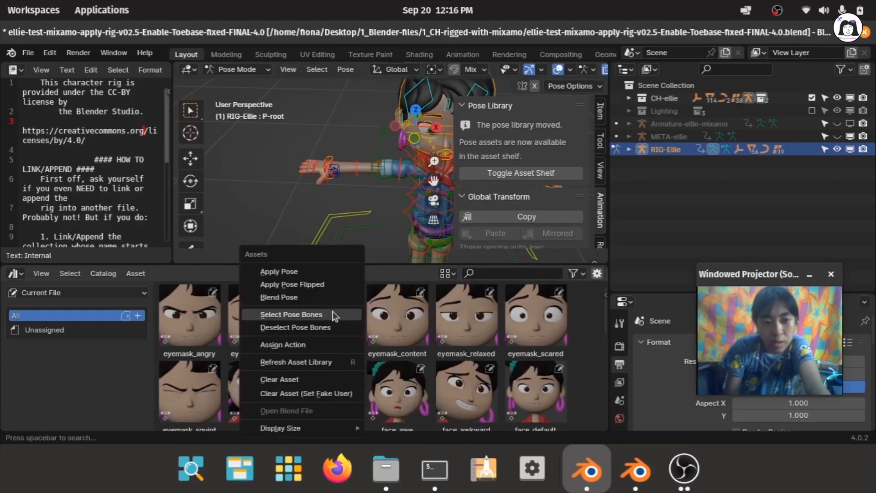
left_click(321, 297)
left_click(549, 302)
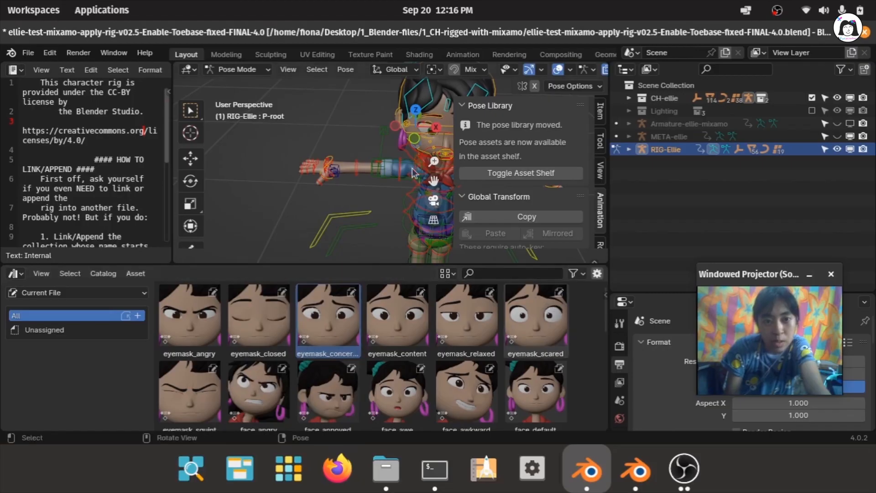
Step: Bring the face into view with the viewport overlays hidden, and select the pose bones of the eyemask_concerned asset
middle_click_drag(429, 156, 319, 186, "shift")
left_click(558, 69)
middle_click_drag(241, 117, 364, 192)
right_click(338, 313)
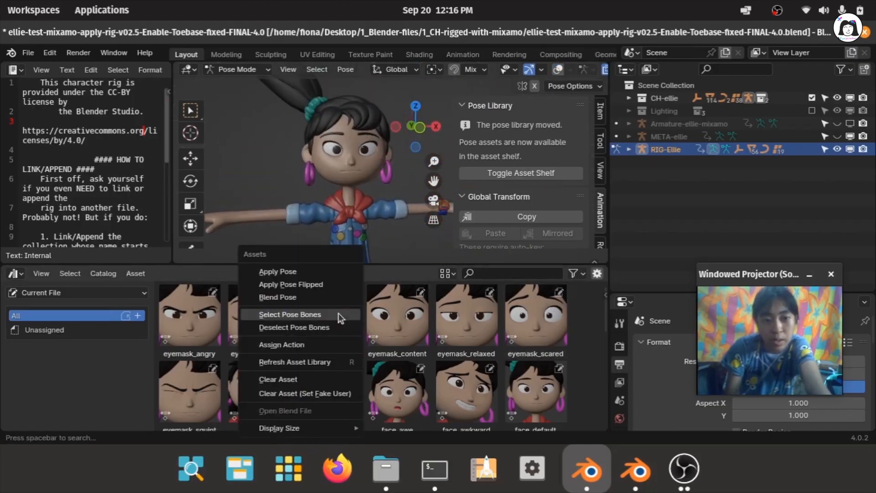
left_click(338, 312)
right_click(327, 311)
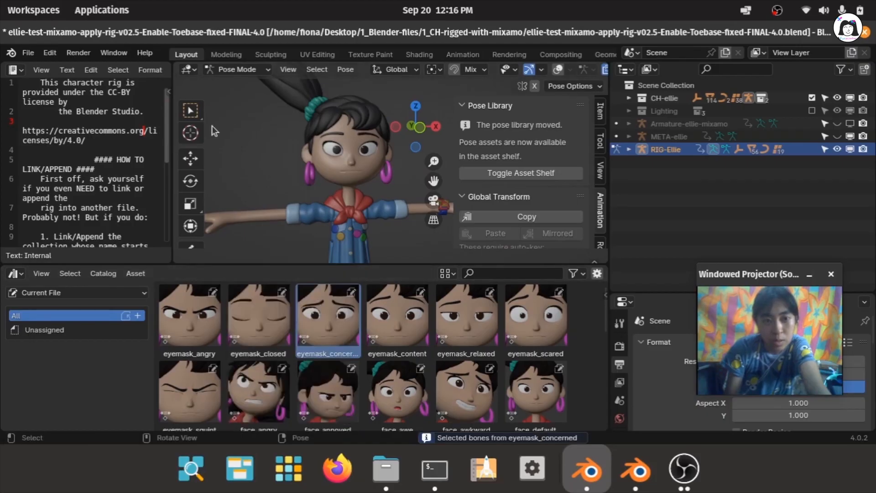
Step: Try blending the eyemask_concerned pose from the Asset Browser onto the face with the rig overlays shown
right_click(342, 343)
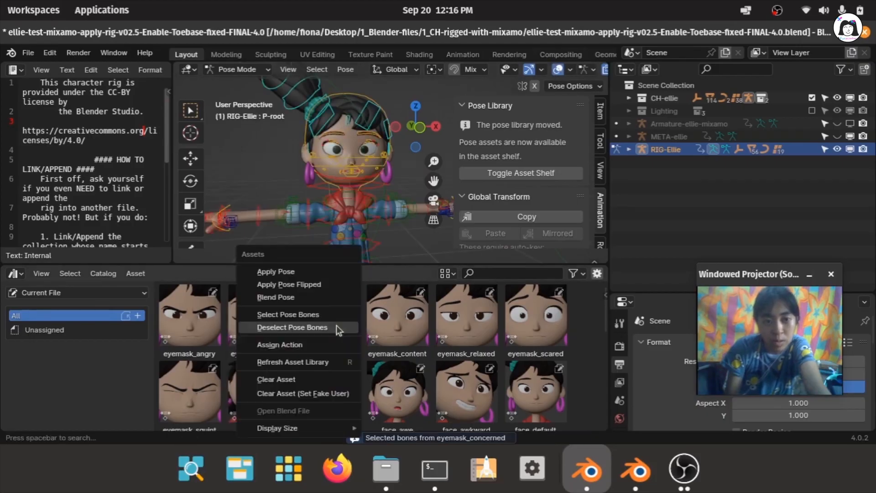
left_click(310, 298)
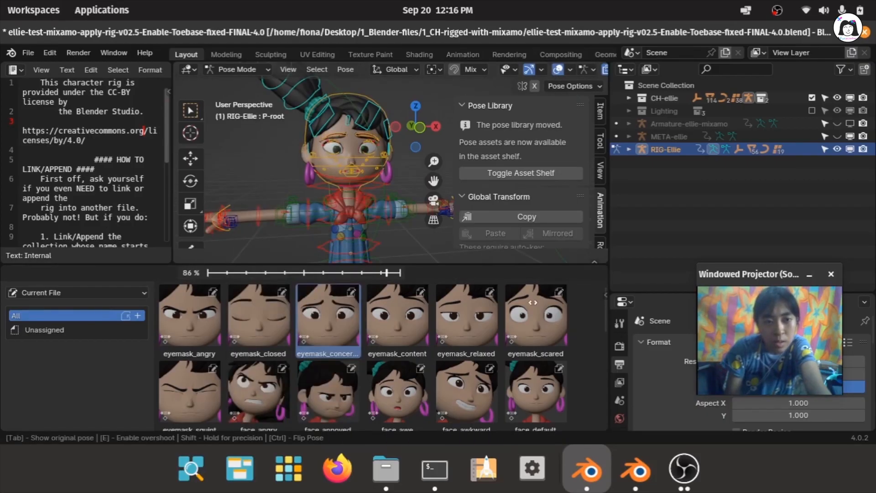
left_click(509, 276)
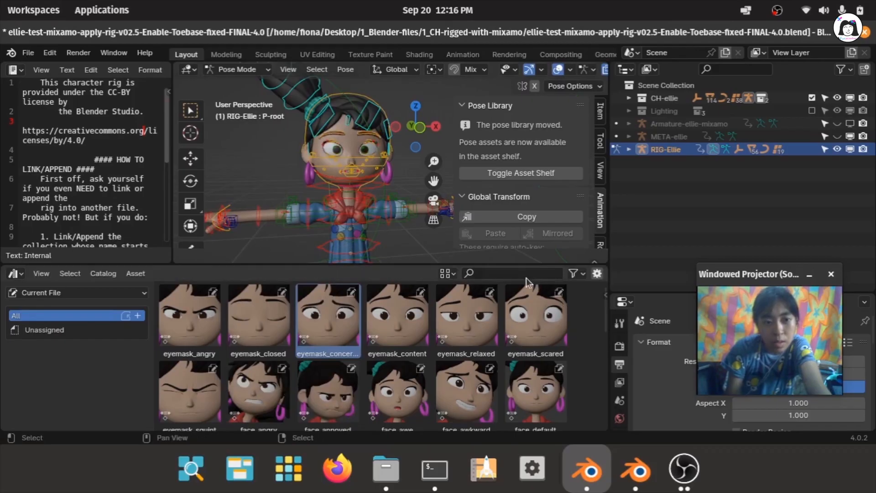
Step: Set the Asset Browser's library to All and check which asset commands it offers
left_click(93, 294)
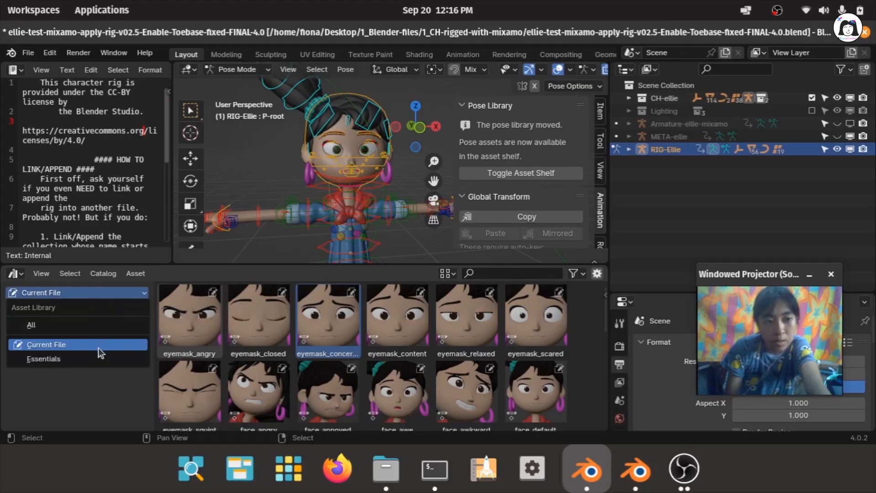
left_click(99, 326)
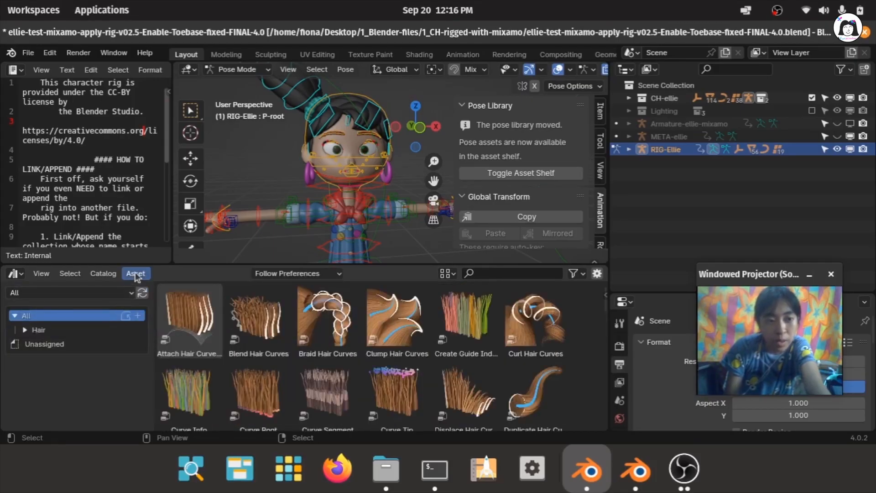
scroll(359, 161, "up", 3)
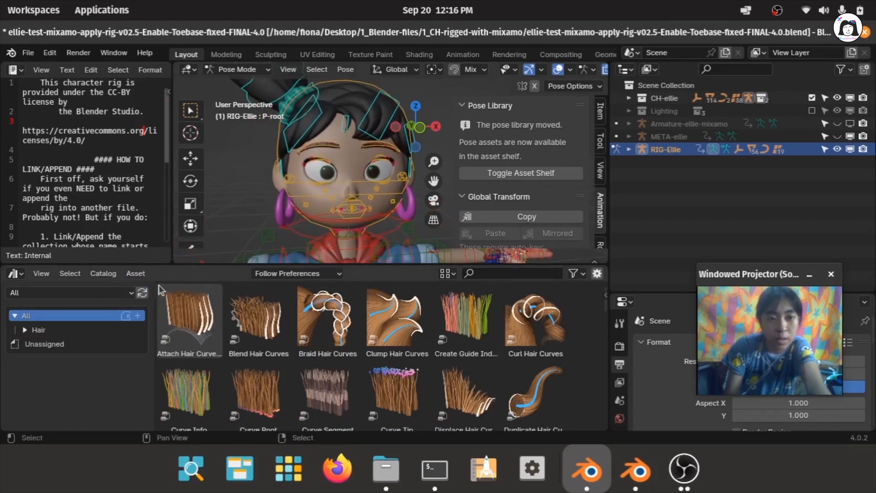
left_click(138, 273)
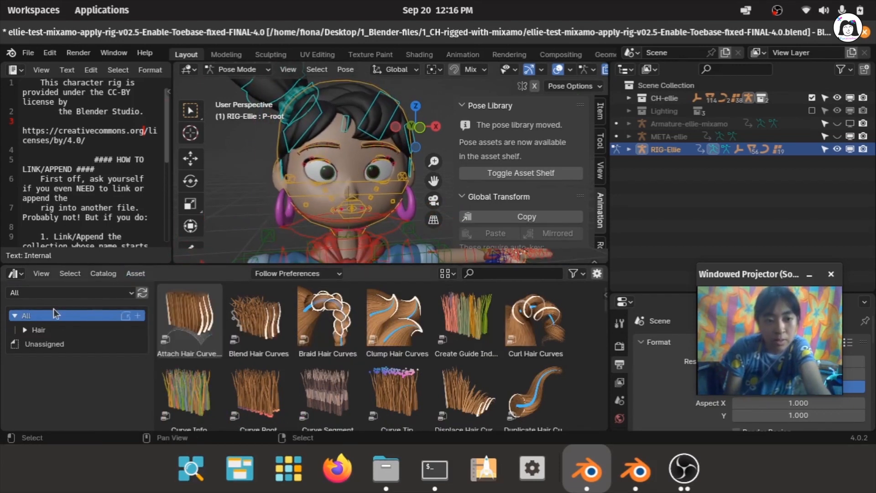
Step: Set the asset library back to Current File and show the asset commands, including Create Pose Asset
left_click(60, 292)
left_click(75, 346)
left_click(137, 273)
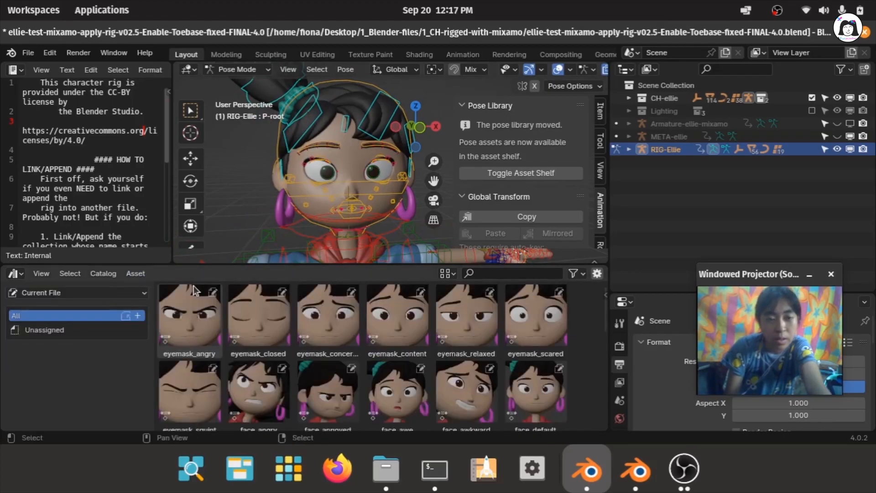
left_click(135, 273)
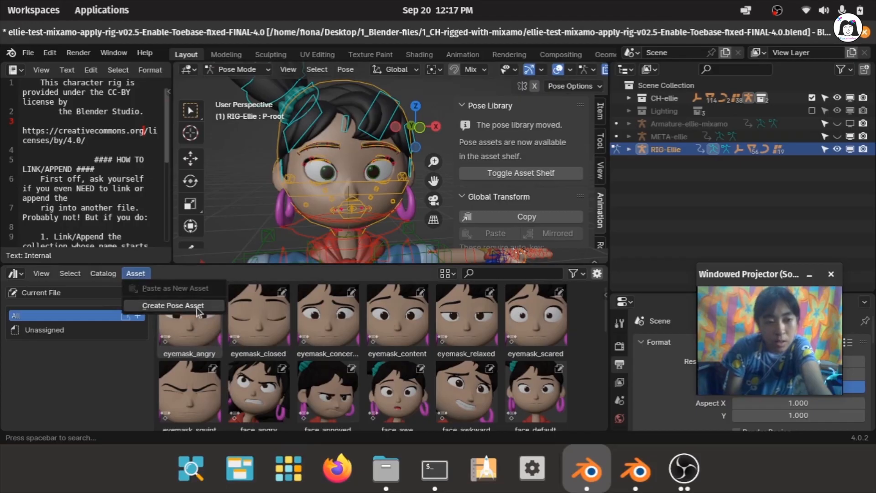
Step: Select both upper eyelid controls of the face rig and lower them about 0.02 m along global Z
scroll(411, 210, "up", 3)
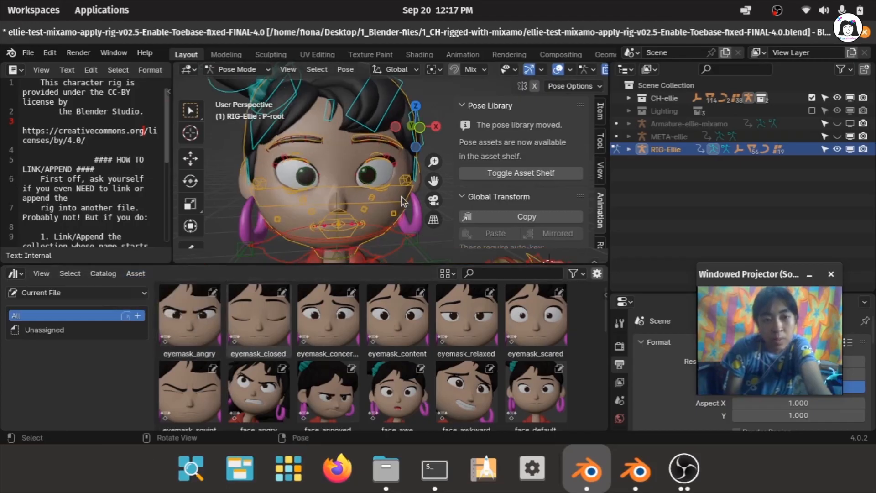
scroll(386, 195, "up", 2)
left_click(357, 151)
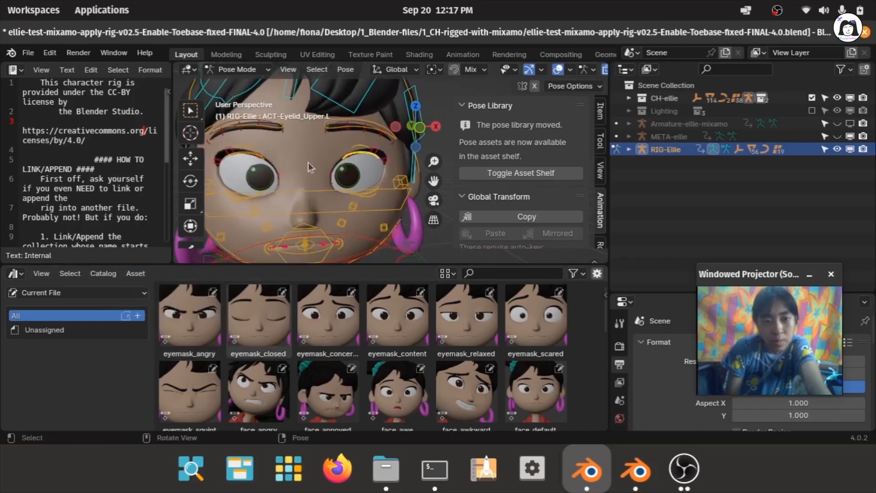
left_click(252, 156, "shift")
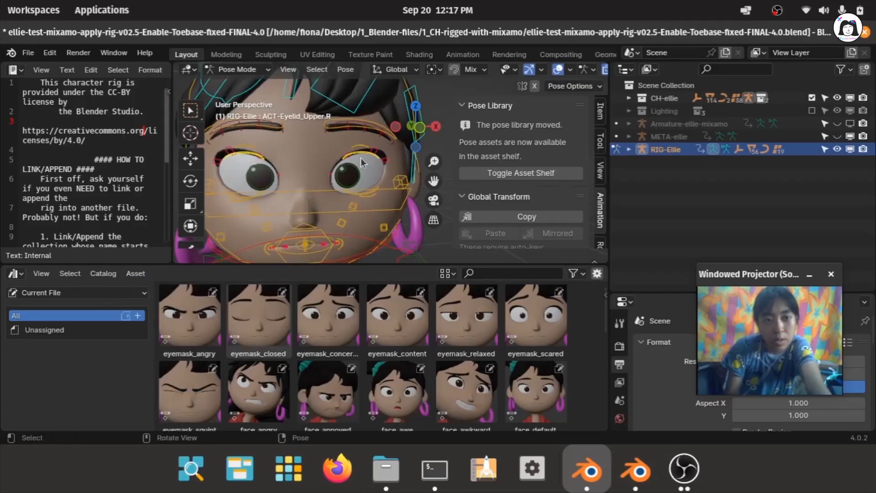
middle_click_drag(360, 158, 367, 164)
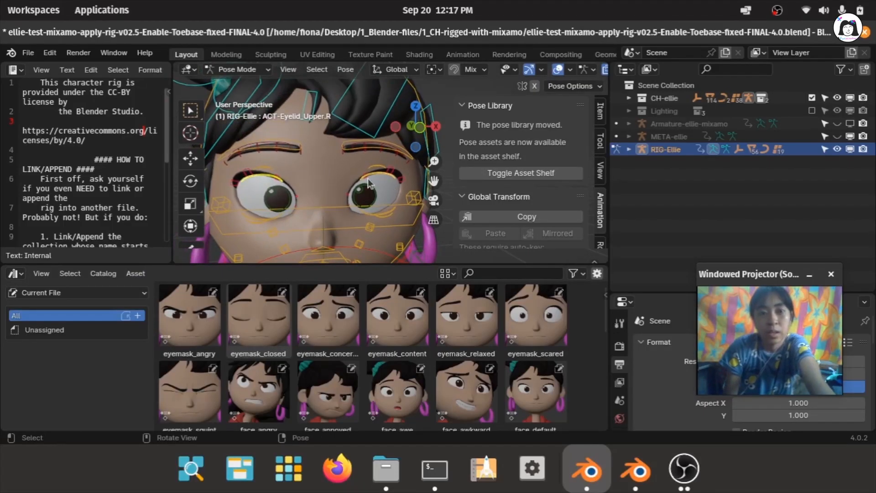
middle_click_drag(343, 174, 366, 176)
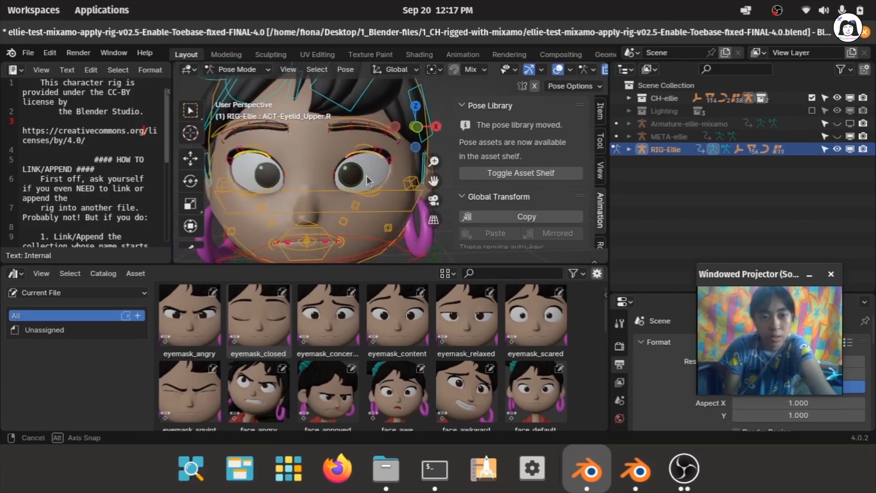
key("g")
key("z")
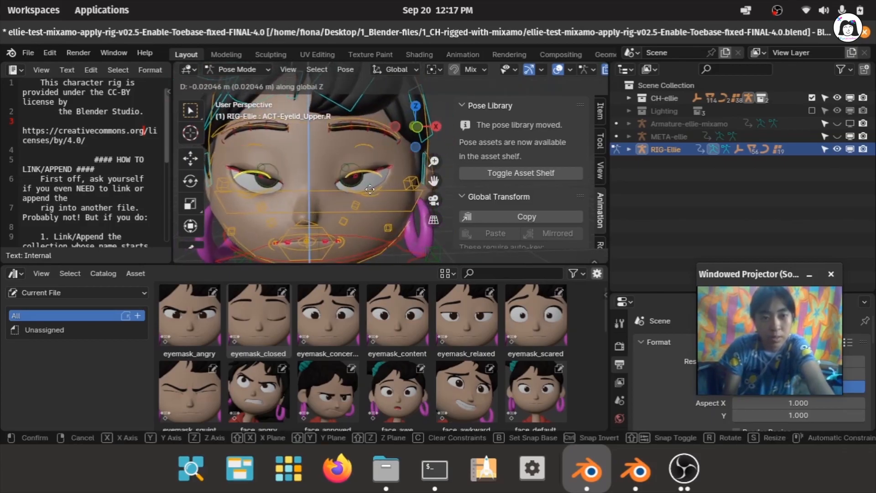
left_click(364, 166)
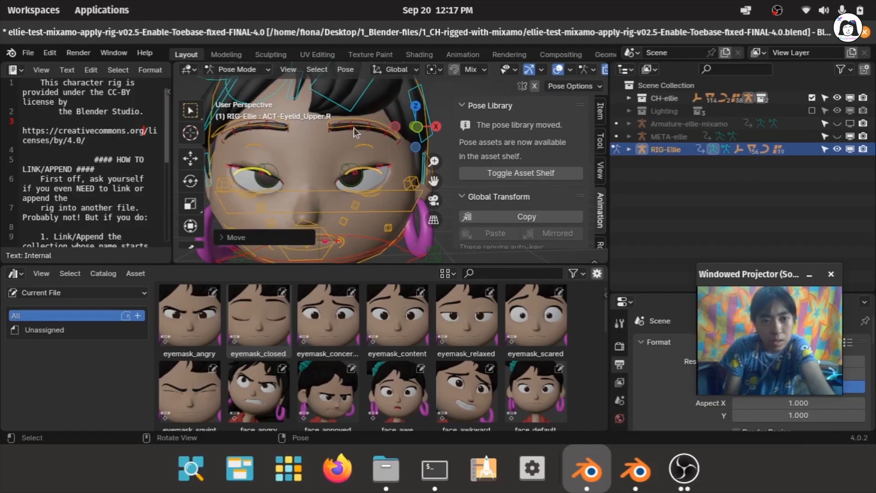
Step: Lower both master eyebrow controls about 0.023 m along global Z
left_click(354, 128)
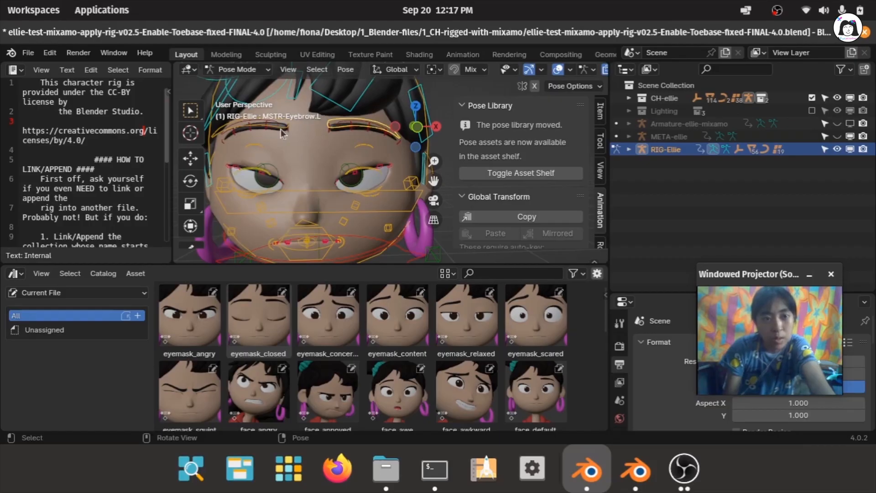
left_click(227, 122)
key("g")
key("z")
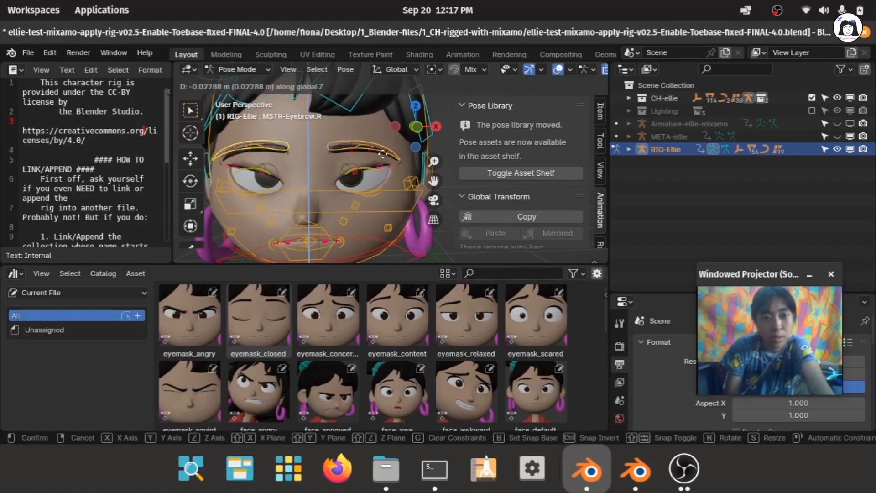
left_click(378, 153)
Step: Select both upper eyelid controls together with both master eyebrow controls
left_click(367, 167)
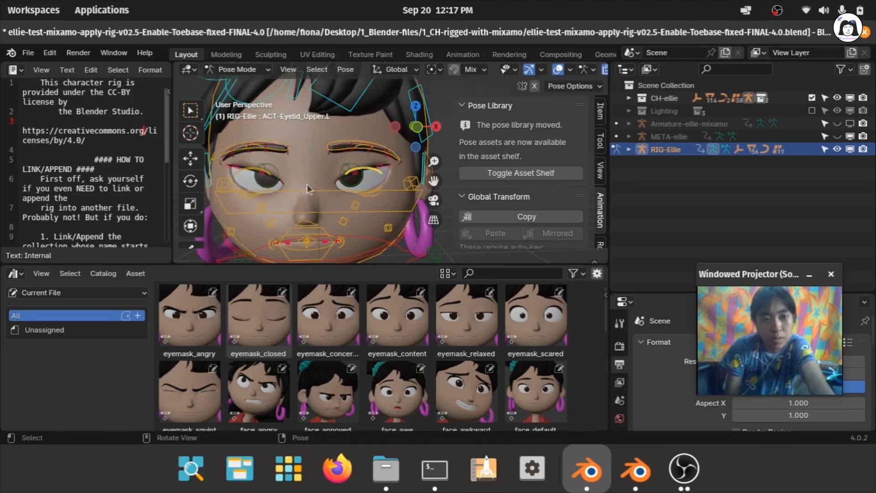
left_click(250, 170, "shift")
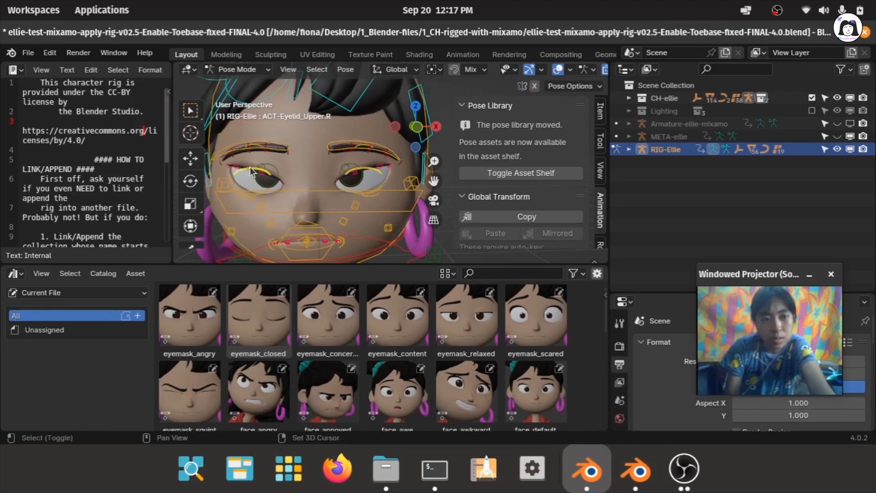
left_click(229, 142, "shift")
left_click(350, 146, "shift")
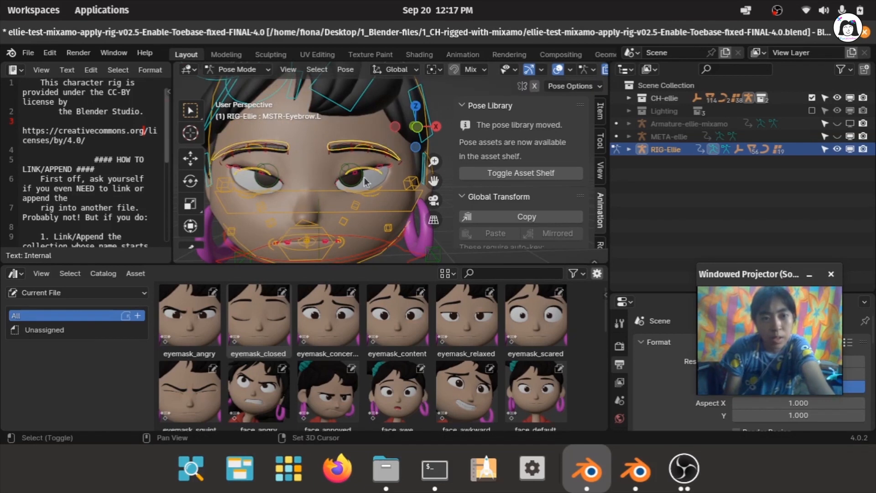
left_click(371, 173, "shift")
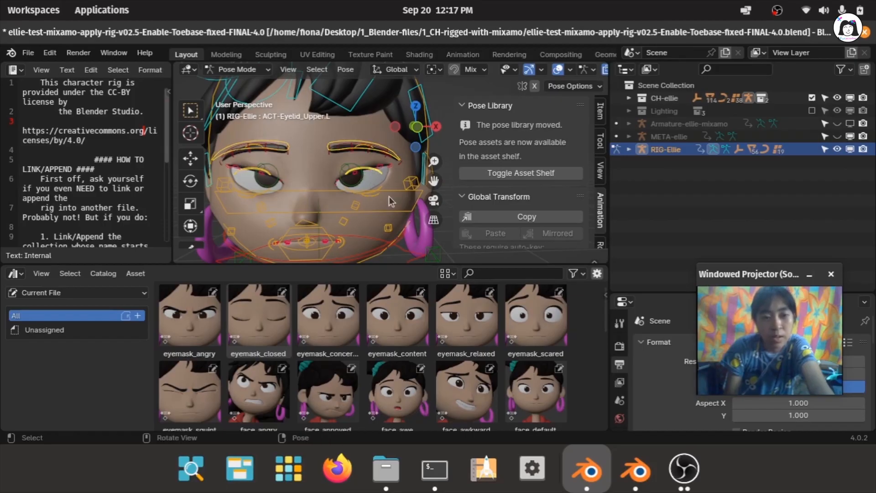
Step: Create a pose asset from the selected eyelid and eyebrow controls and locate it in the Asset Browser
left_click(142, 276)
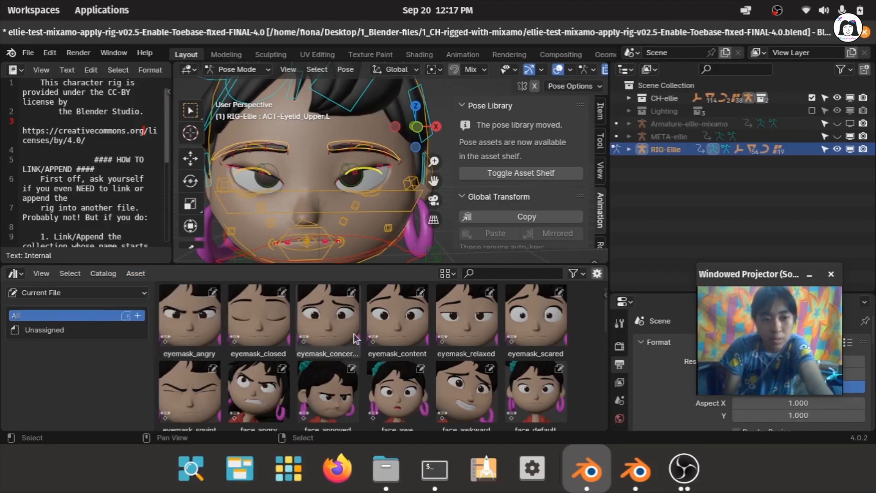
left_click(135, 274)
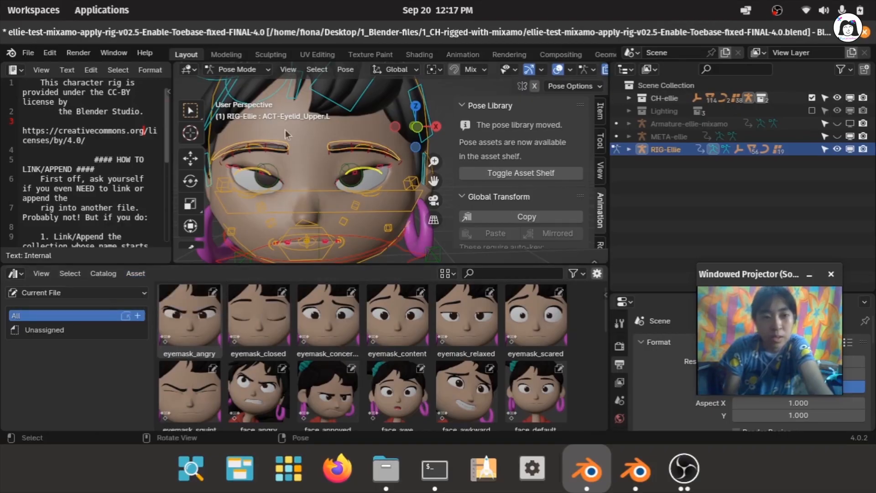
scroll(377, 176, "up", 4)
middle_click_drag(377, 178, 427, 179, "shift")
scroll(401, 178, "down", 4)
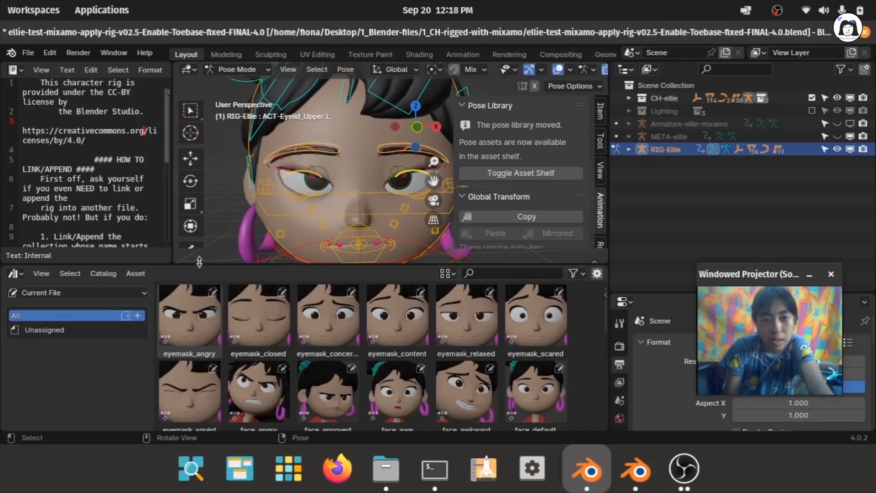
left_click(137, 273)
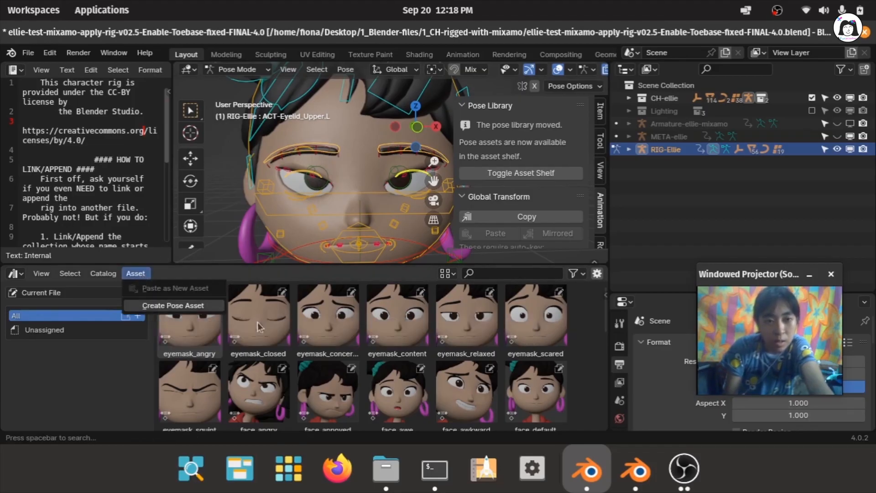
scroll(369, 359, "down", 10)
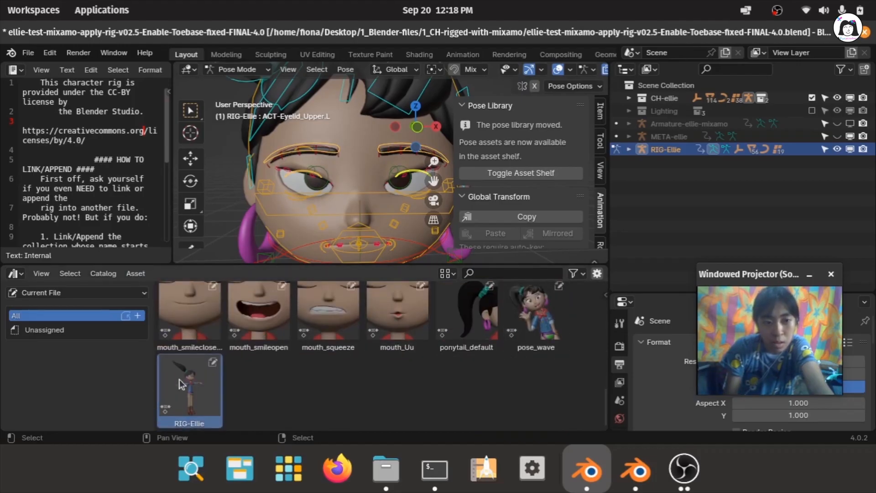
Step: Show the asset details and rename the new RIG-Ellie pose asset as annoyed
key("n")
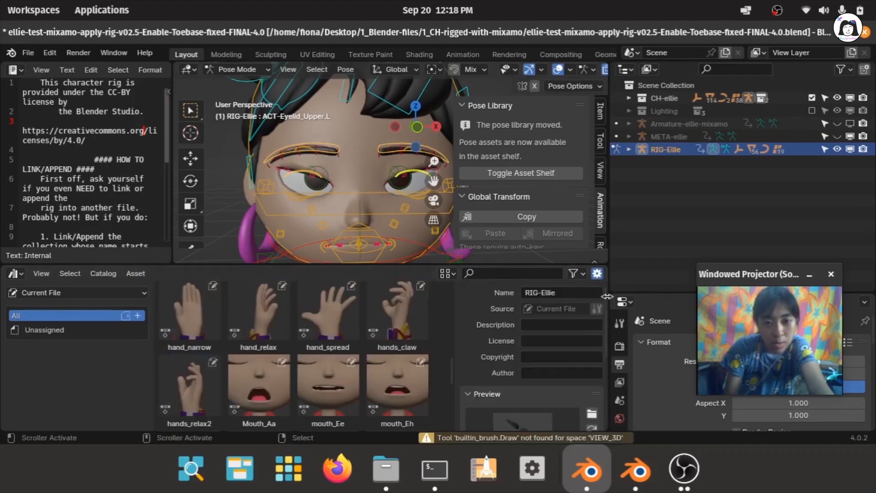
left_click(550, 292)
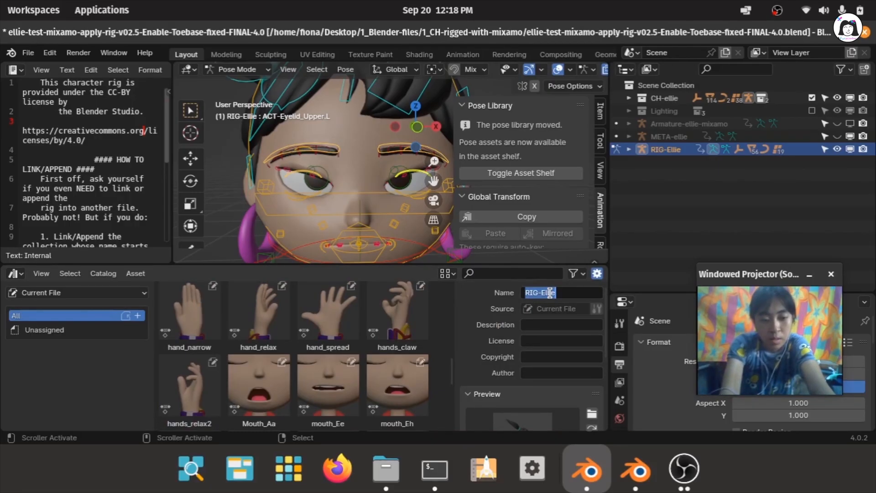
type("sm")
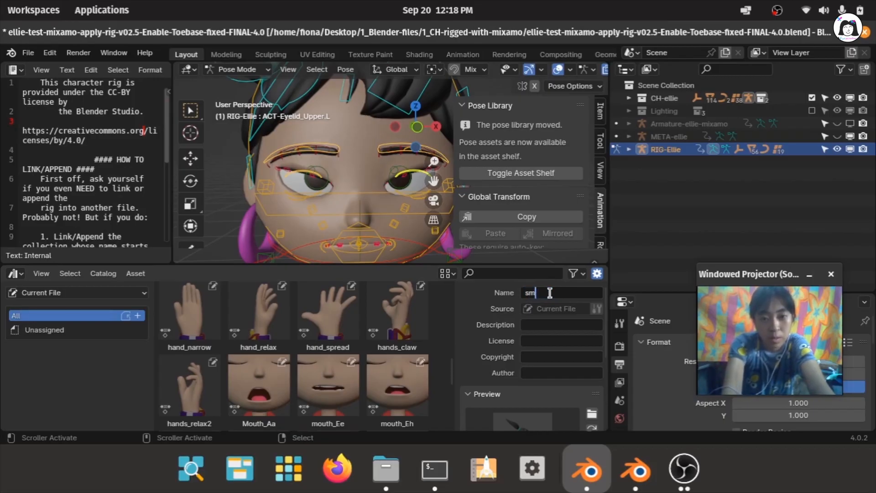
type("anno")
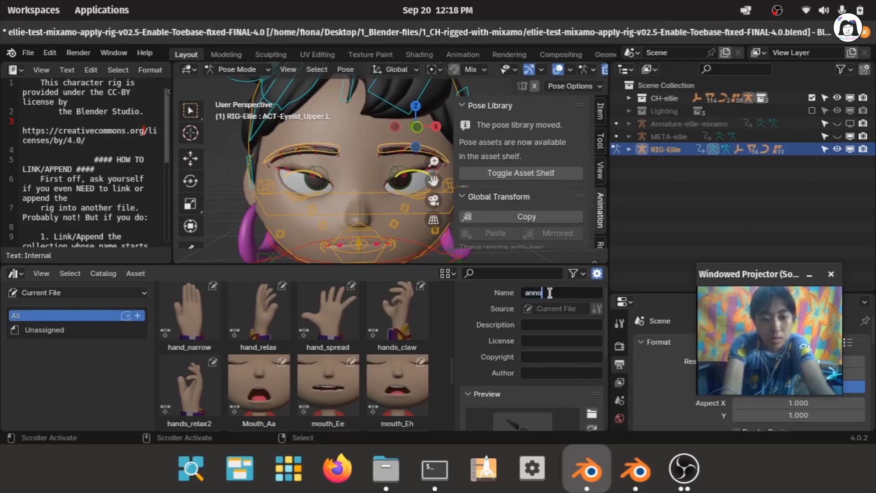
type("yed")
key("Return")
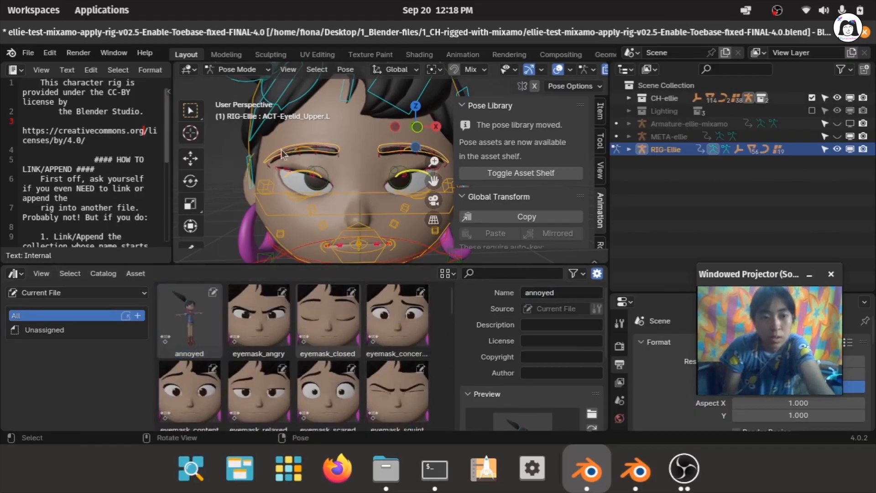
Step: Select the pose bones of the annoyed asset and clear their location on the face
right_click(197, 303)
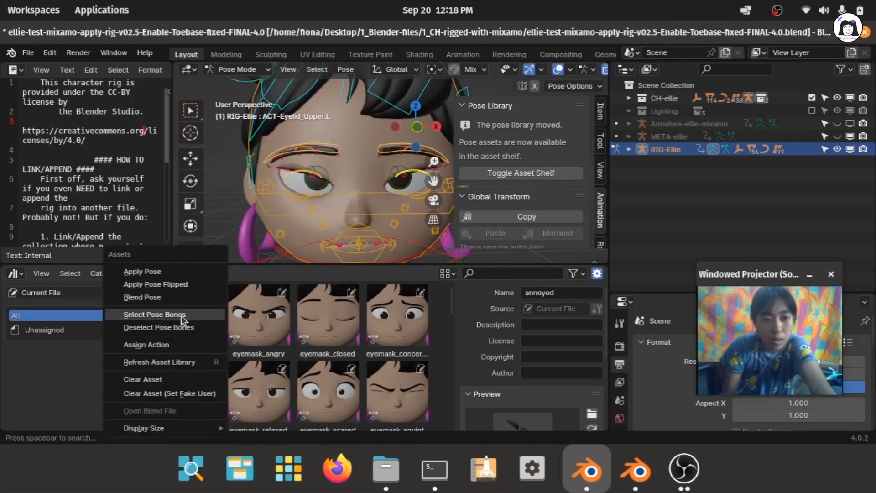
left_click(181, 317)
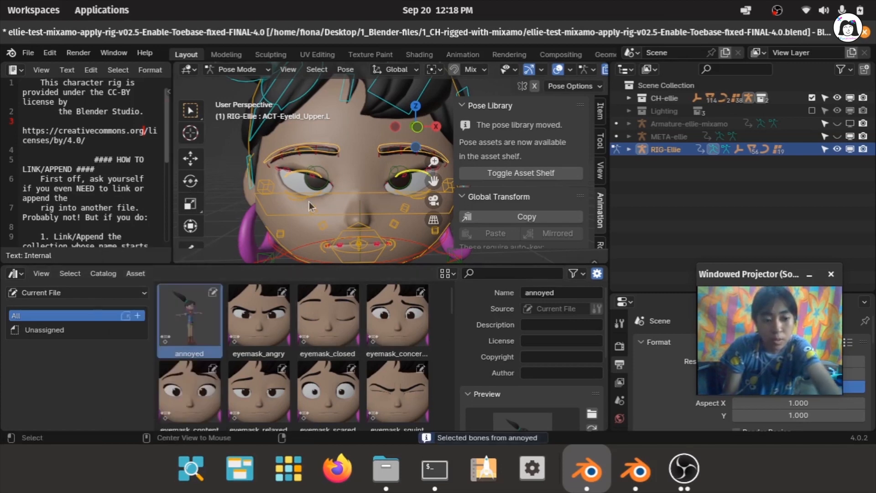
key("alt+g")
Step: Try blending the annoyed pose asset onto the face
right_click(184, 313)
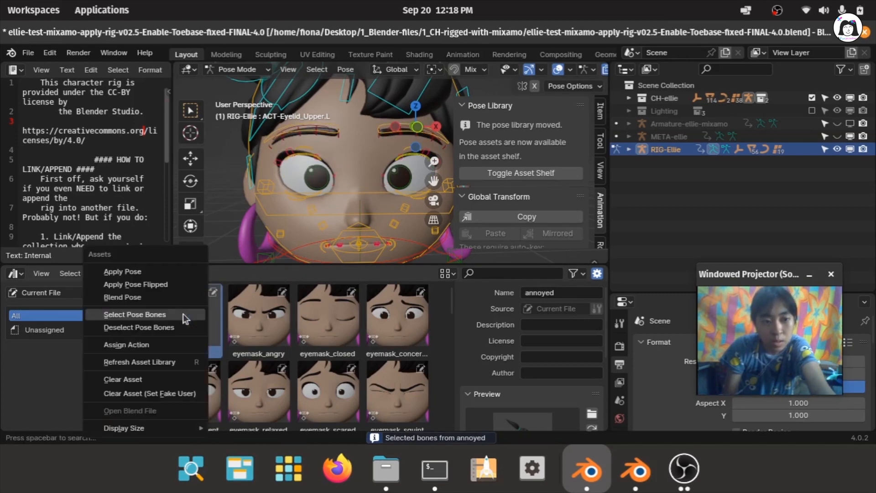
left_click(167, 298)
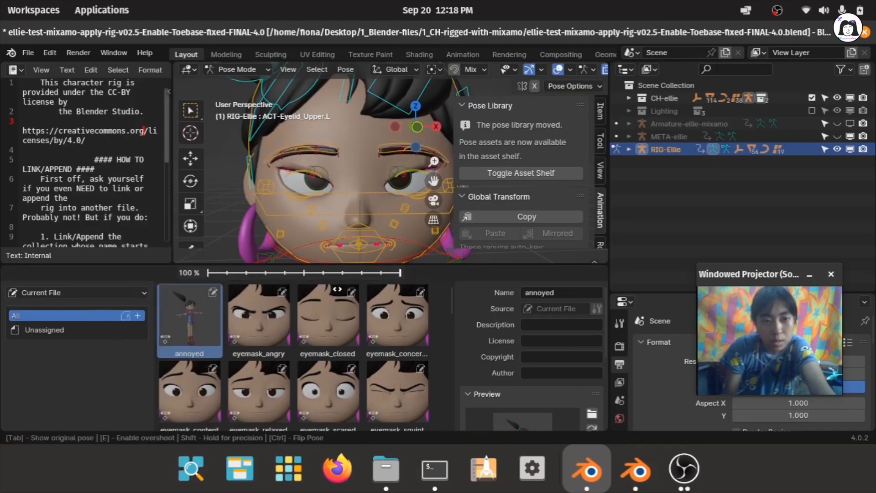
left_click(229, 259)
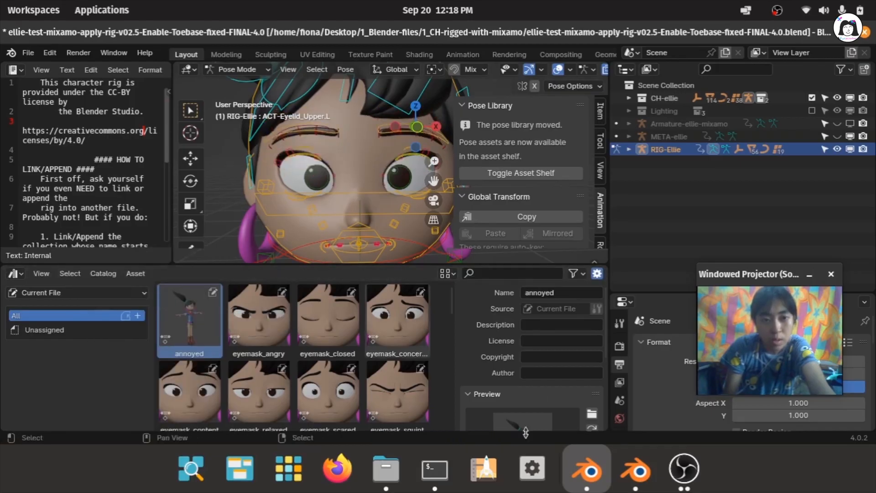
Step: Switch to Blender 3.2.2 and lower both upper eyelid and master eyebrow controls about 0.017 m along global Z
left_click(636, 470)
middle_click_drag(291, 248, 351, 256, "shift")
middle_click_drag(352, 255, 368, 224)
scroll(367, 231, "up", 6)
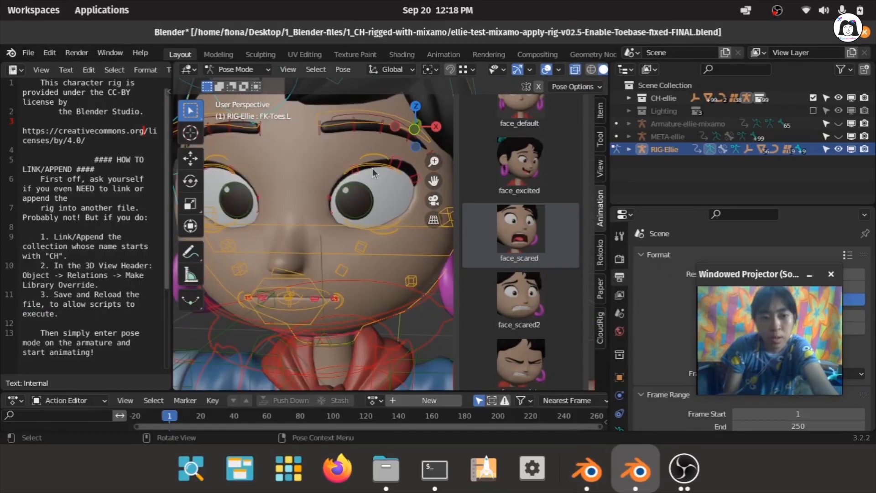
left_click(373, 172)
middle_click_drag(220, 173, 263, 172, "shift")
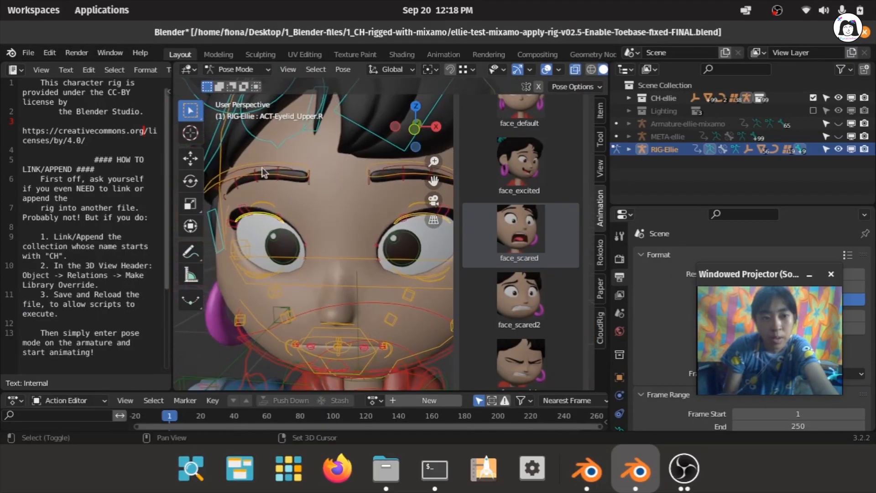
left_click(248, 170)
left_click(404, 168, "shift")
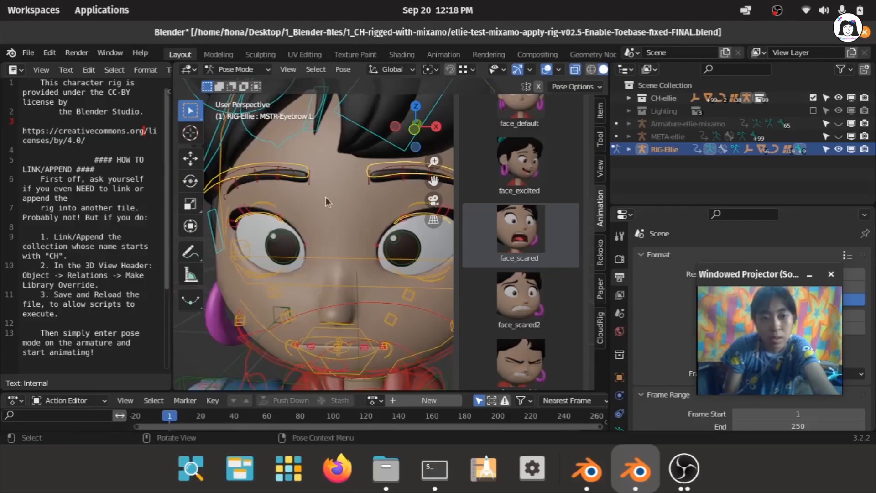
key("g")
key("z")
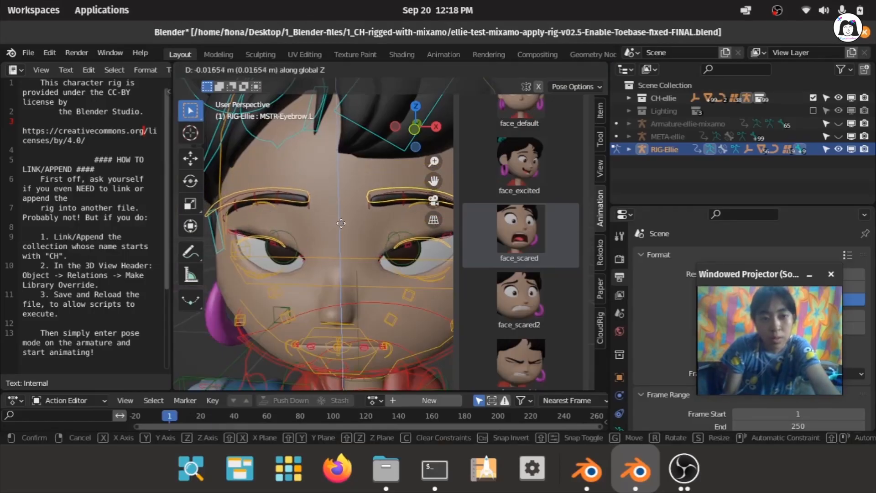
left_click(342, 226)
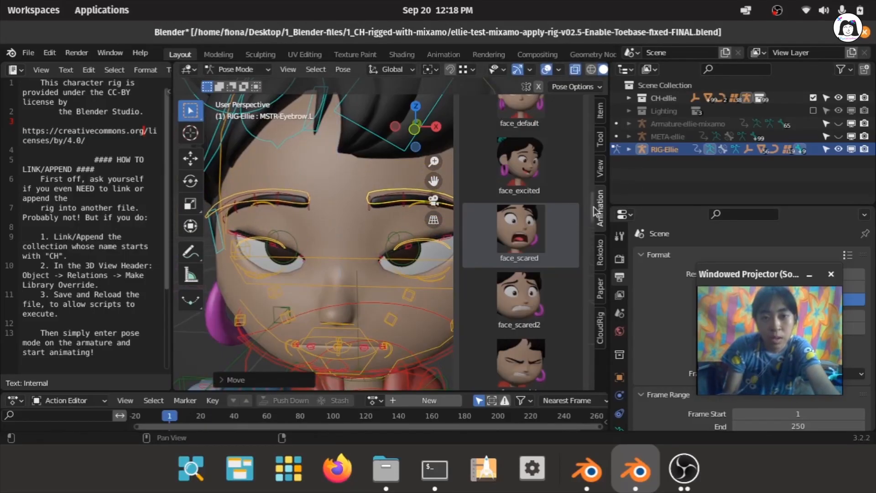
Step: Create a pose asset named annoyed from the lowered eyelid and eyebrow controls in the current file's pose library
scroll(519, 183, "up", 10)
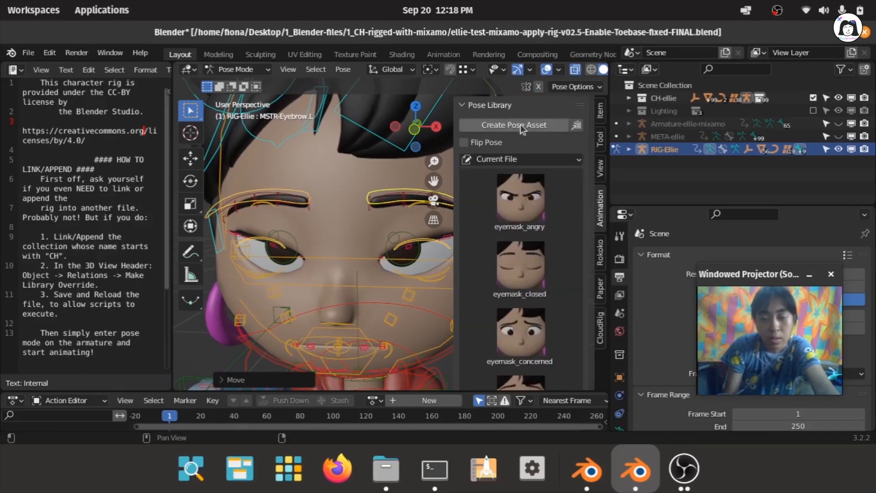
left_click(256, 380)
left_click(319, 362)
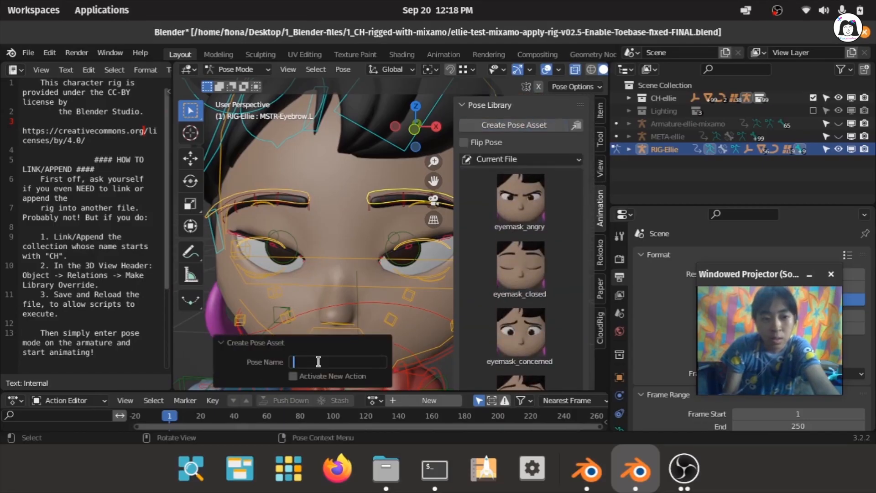
type("annoyed")
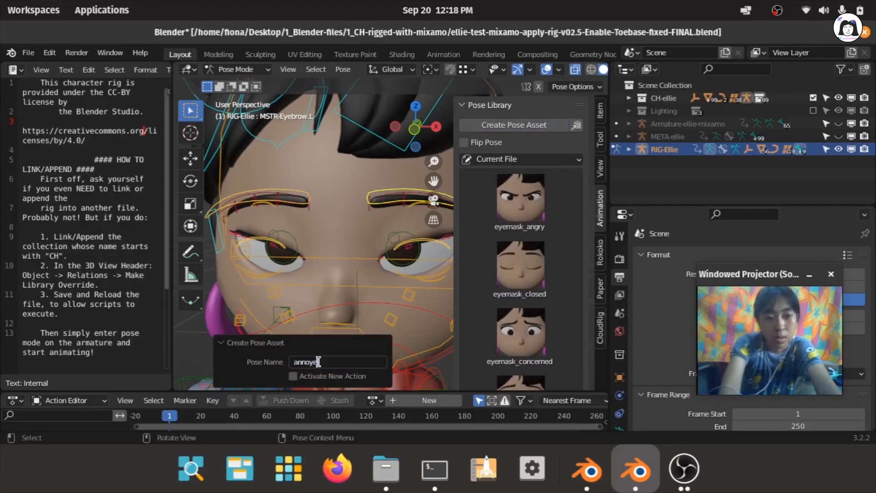
key("Return")
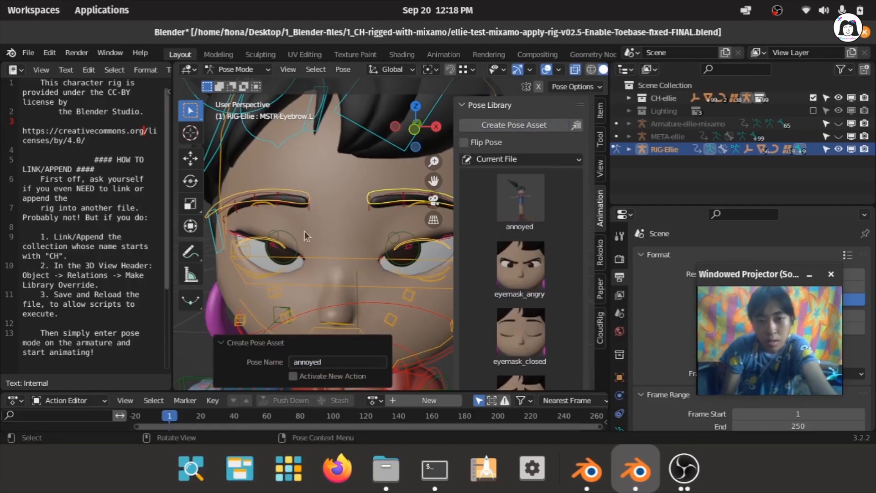
Step: Reset the facial controls and blend the annoyed pose asset onto Ellie's face at 100%
scroll(274, 224, "down", 6)
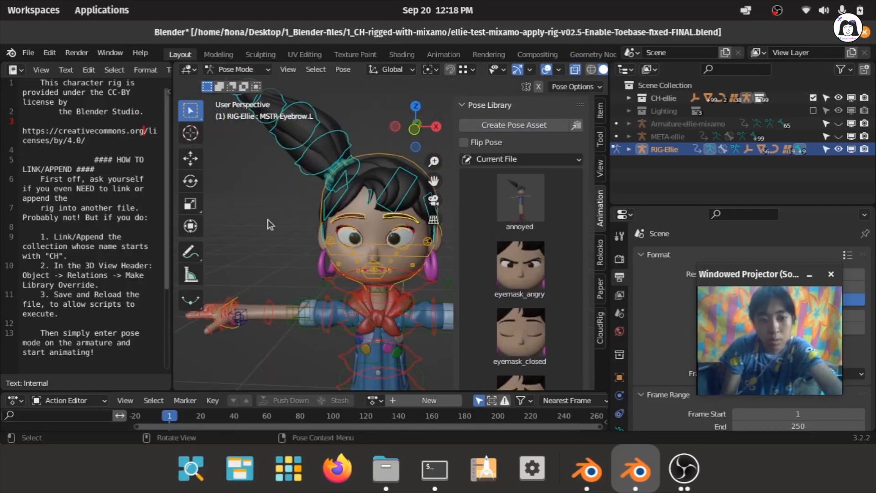
scroll(255, 214, "up", 3)
middle_click_drag(254, 213, 214, 186, "shift")
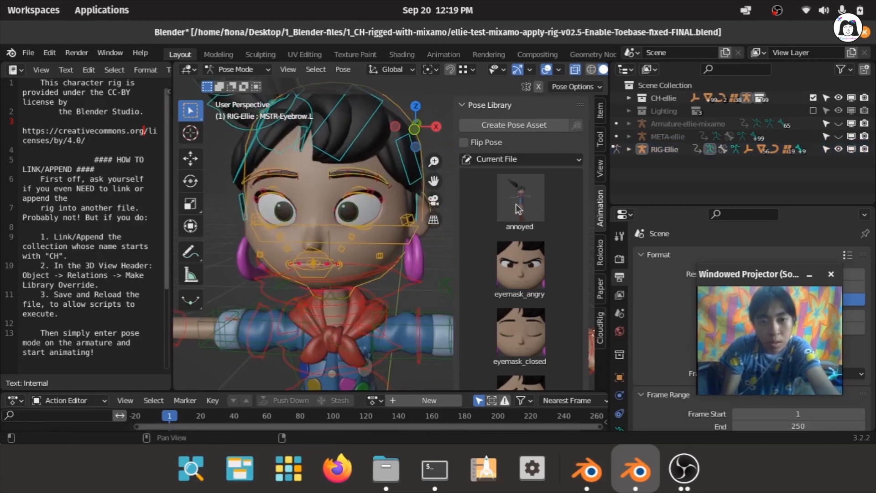
left_click_drag(511, 203, 649, 203)
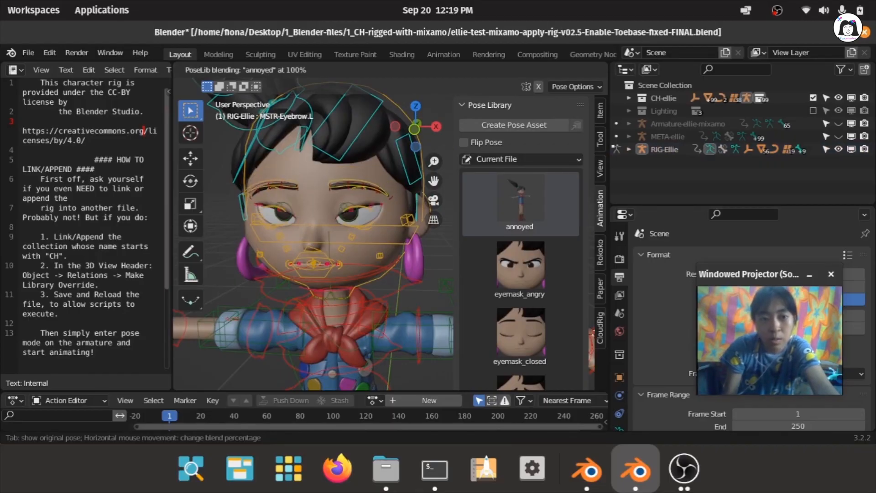
Step: Switch to Blender 4.0, select the annoyed asset's pose bones and try blending that pose onto the face
left_click(587, 470)
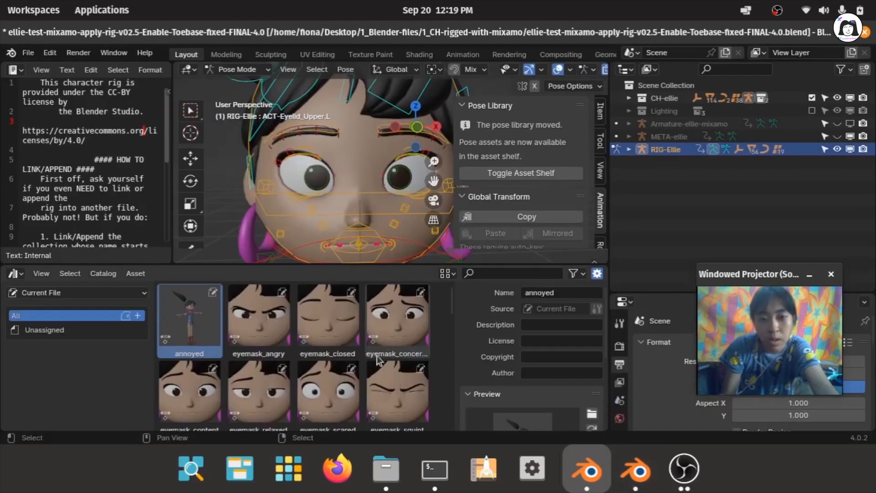
right_click(176, 315)
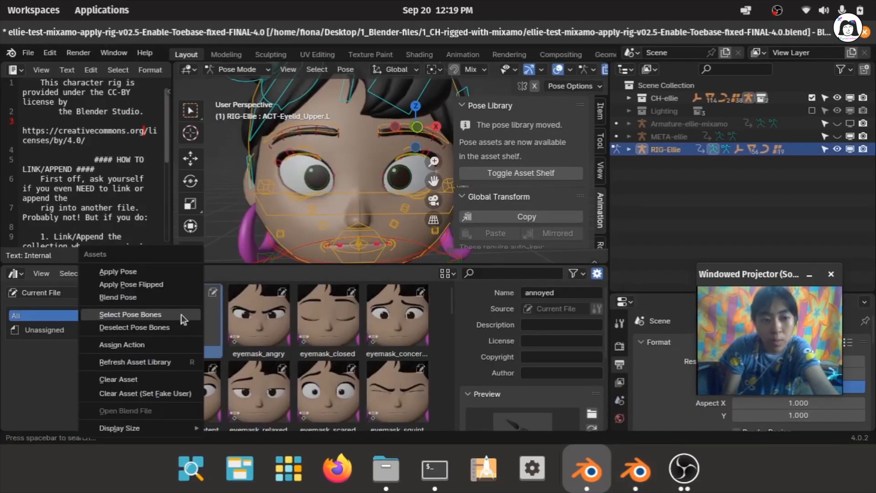
left_click(181, 314)
right_click(199, 310)
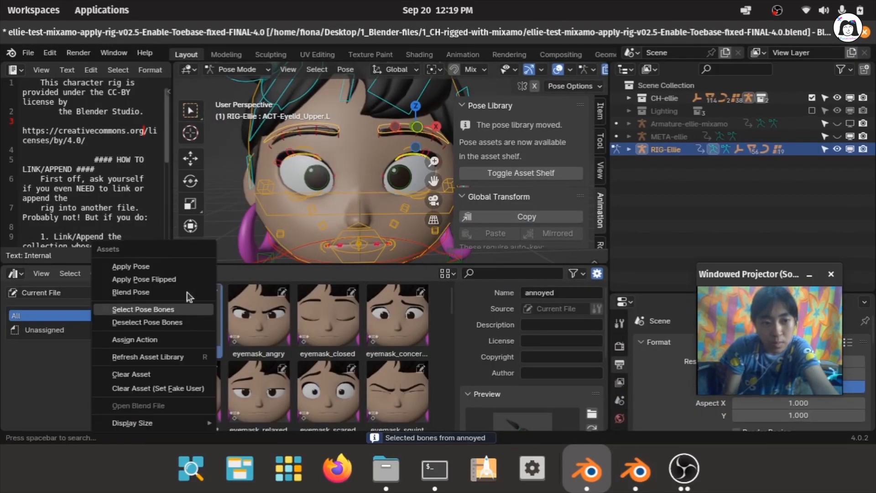
left_click(192, 295)
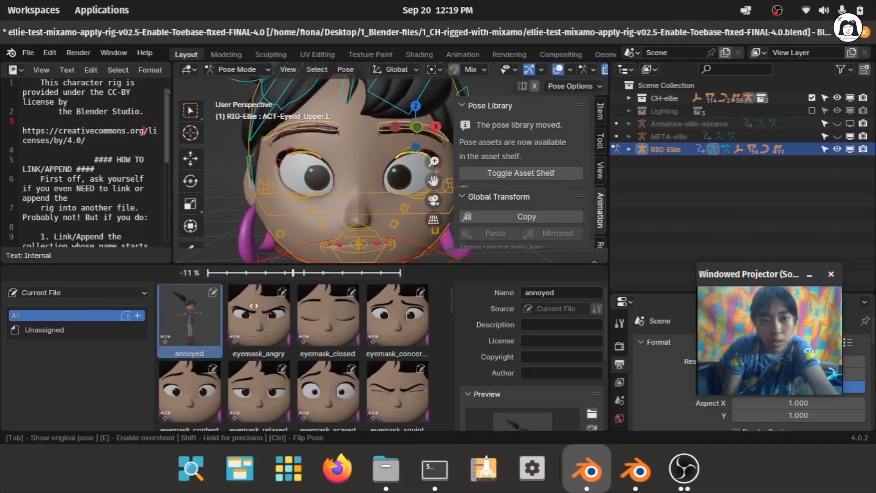
left_click(320, 169)
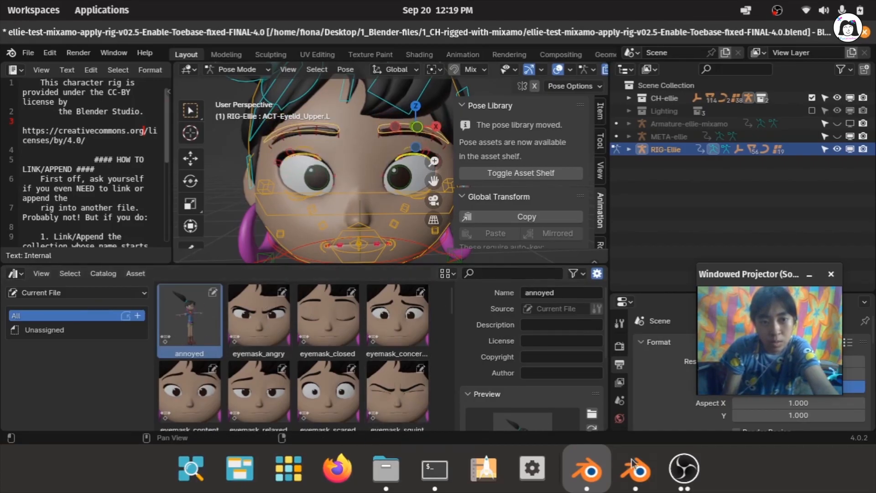
Step: Try blending the hand_fist pose asset onto Ellie's left hand at -100%
scroll(318, 170, "down", 4)
middle_click_drag(387, 182, 355, 154, "shift")
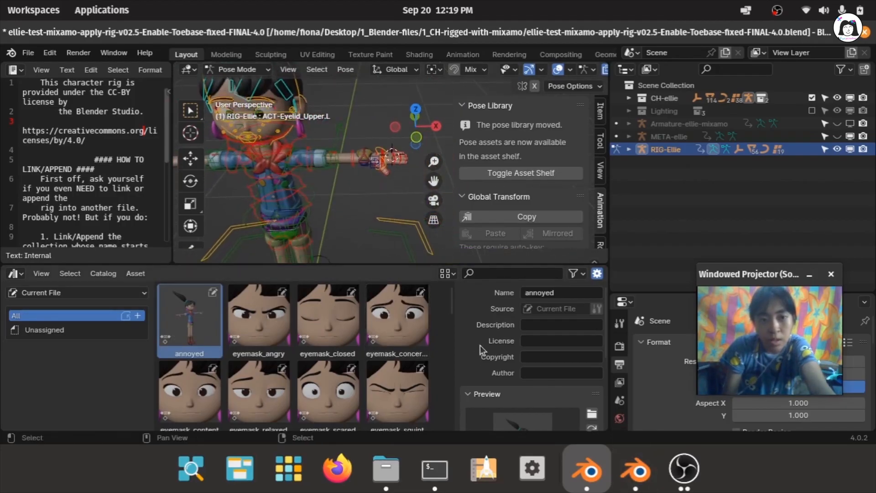
left_click_drag(452, 302, 460, 353)
scroll(357, 195, "up", 4)
middle_click_drag(357, 196, 380, 180)
scroll(386, 357, "down", 1)
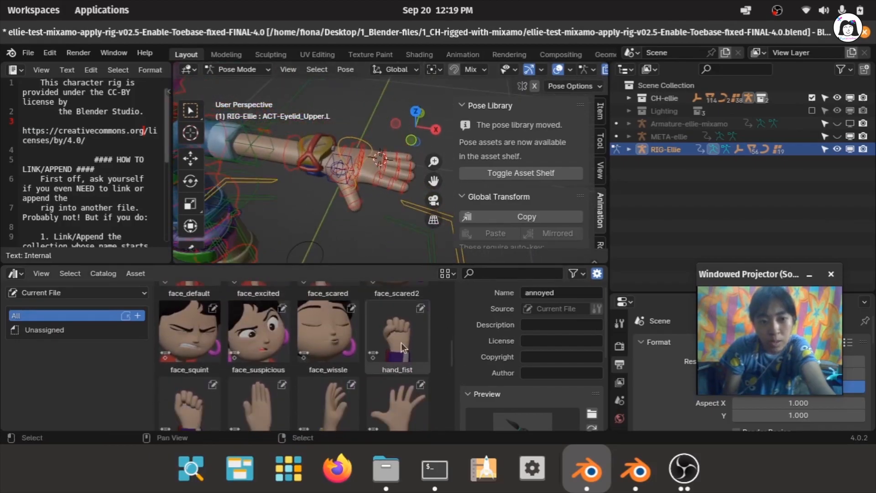
middle_click_drag(367, 141, 402, 275)
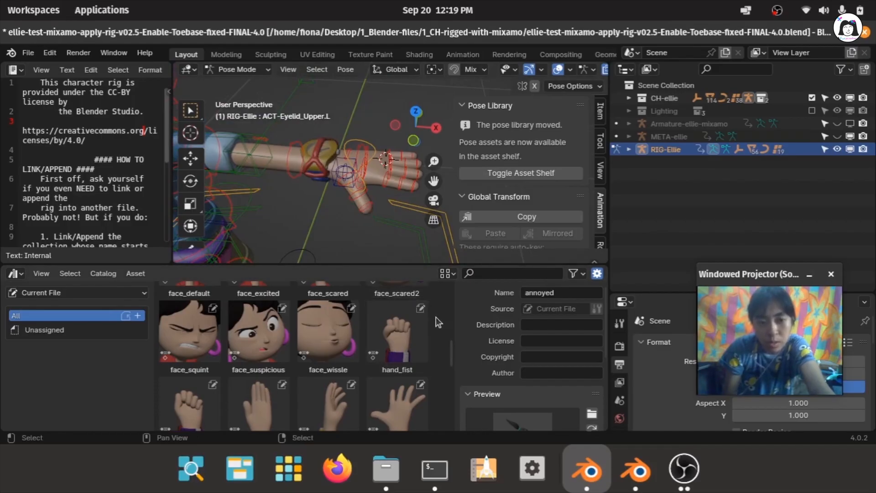
right_click(387, 329)
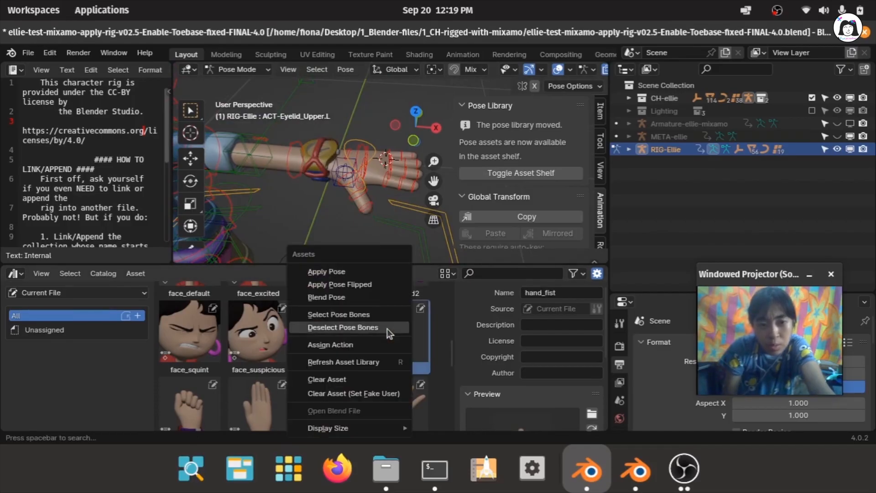
left_click(358, 298)
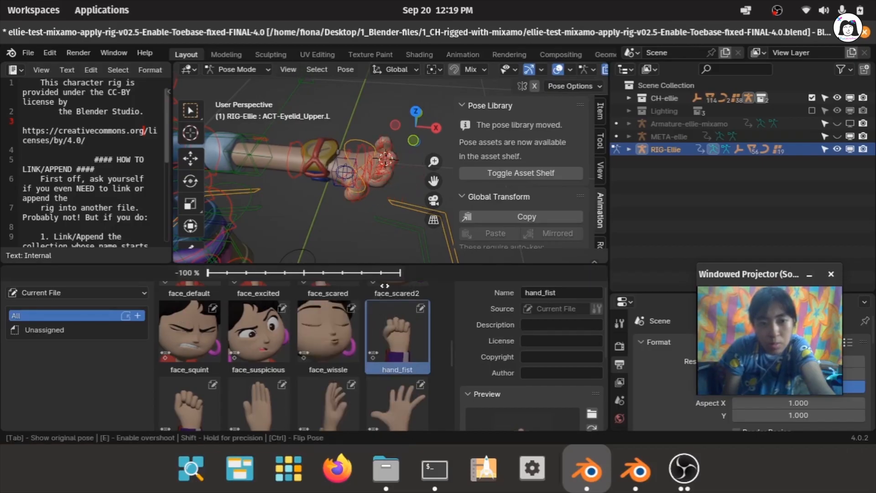
right_click(179, 292)
Step: Try blending the hand_fist pose onto the left hand again with a positive blend percentage
scroll(278, 195, "down", 5)
mouse_move(356, 187)
middle_mouse_down("shift")
mouse_move(371, 183)
mouse_move(320, 189)
mouse_move(326, 205)
mouse_move(353, 185)
middle_mouse_up("shift")
scroll(319, 189, "up", 3)
scroll(333, 202, "down", 4)
middle_click_drag(311, 205, 335, 210, "shift")
middle_click_drag(336, 210, 329, 200)
scroll(320, 156, "up", 5)
middle_click_drag(347, 155, 313, 185, "shift")
right_click(407, 324)
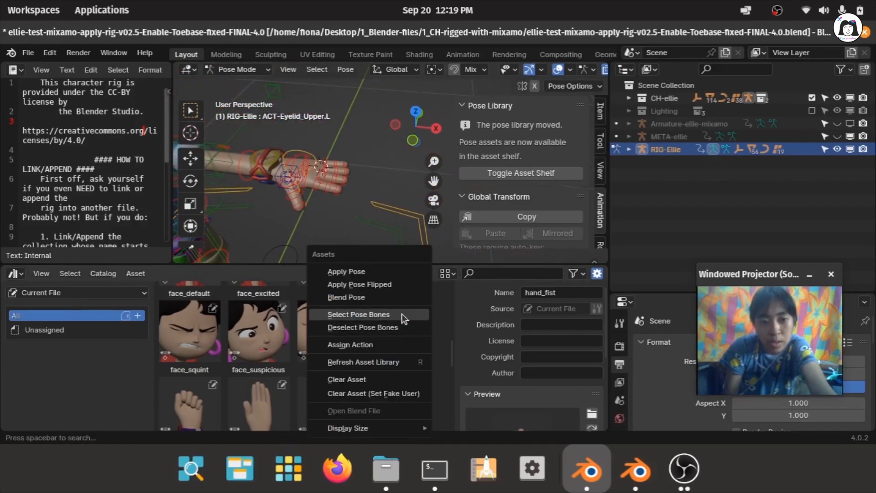
left_click(389, 295)
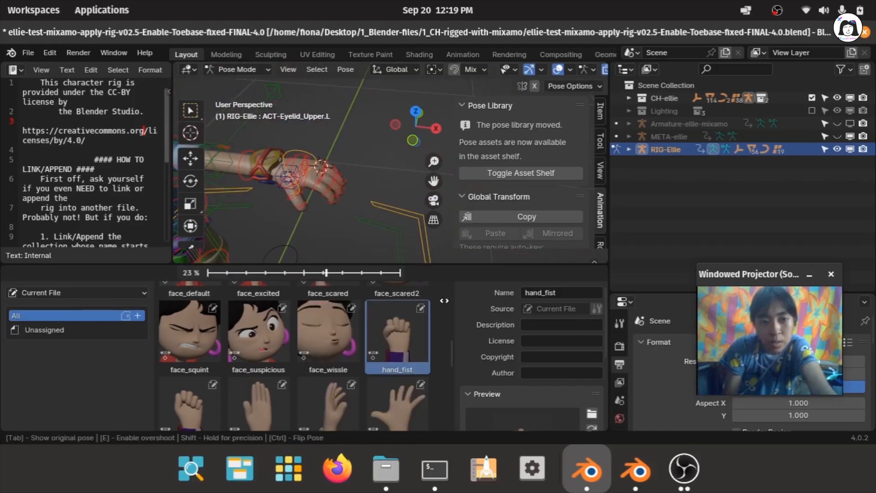
key("Escape")
Step: Try applying the hand_fist pose flipped to Ellie's right hand
scroll(322, 220, "down", 3)
middle_click_drag(315, 246, 358, 253, "shift")
middle_click_drag(326, 201, 475, 233, "shift")
right_click(383, 322)
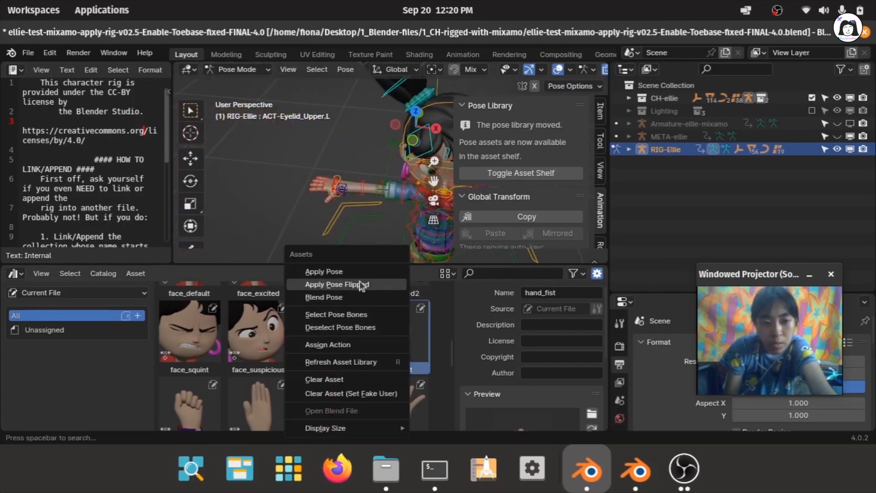
left_click(360, 289)
middle_click_drag(355, 233, 360, 144, "ctrl")
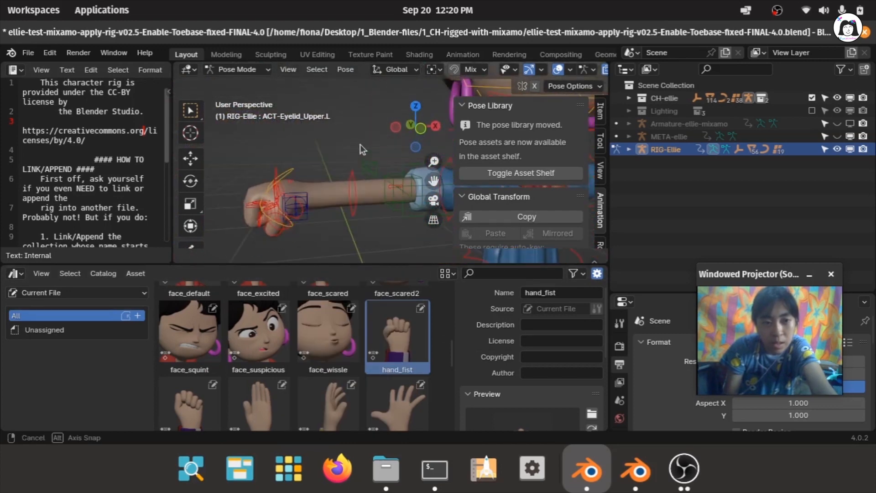
right_click(386, 315)
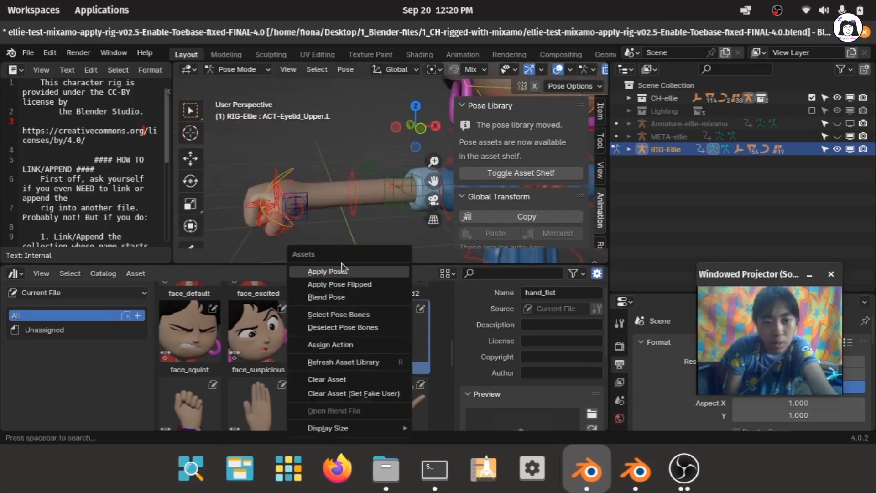
left_click(353, 284)
key("ctrl+z")
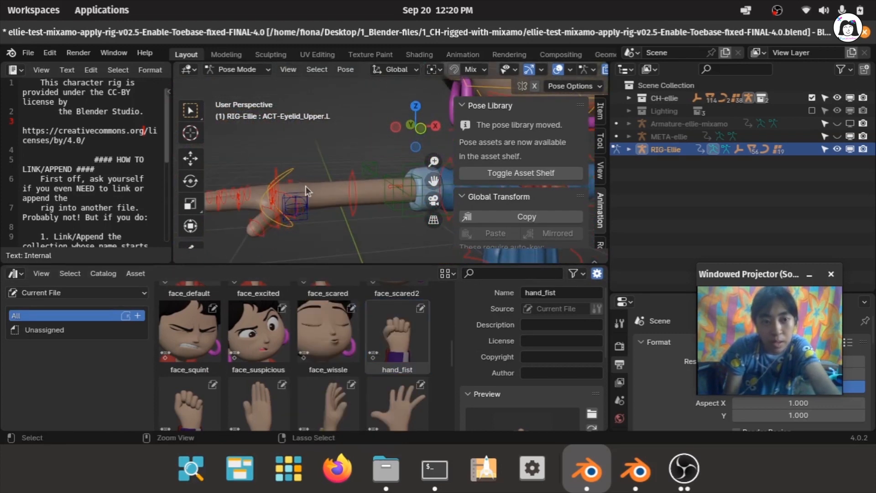
Step: Switch to Blender 3.2.2 and turn off Flip Pose for the pose library
middle_click_drag(306, 186, 320, 242, "ctrl")
scroll(389, 365, "down", 4)
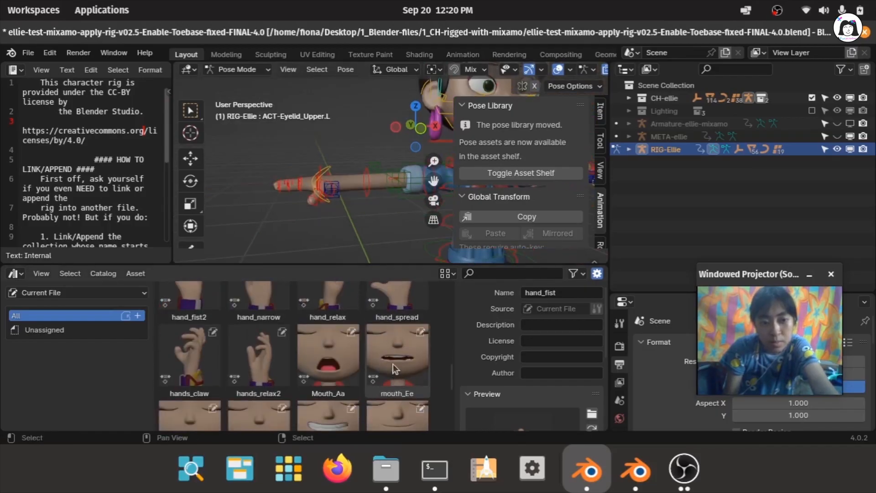
scroll(394, 363, "up", 1)
left_click(635, 469)
middle_click_drag(423, 246, 378, 164)
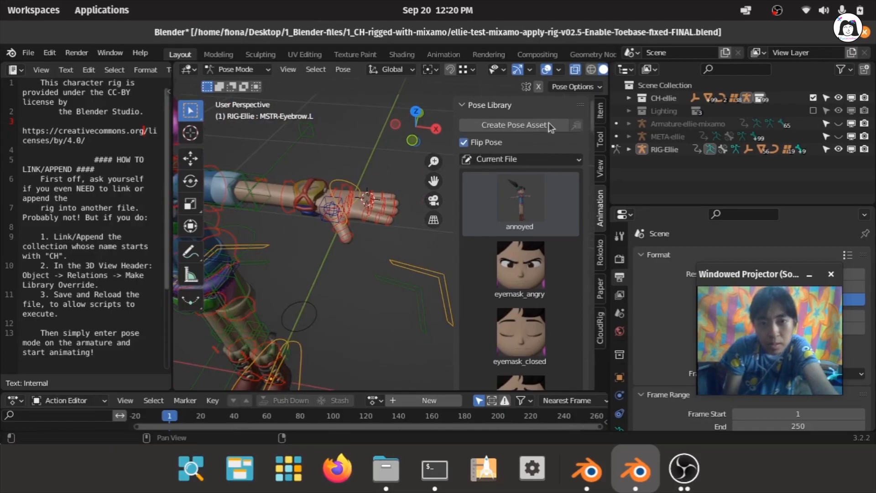
left_click(496, 143)
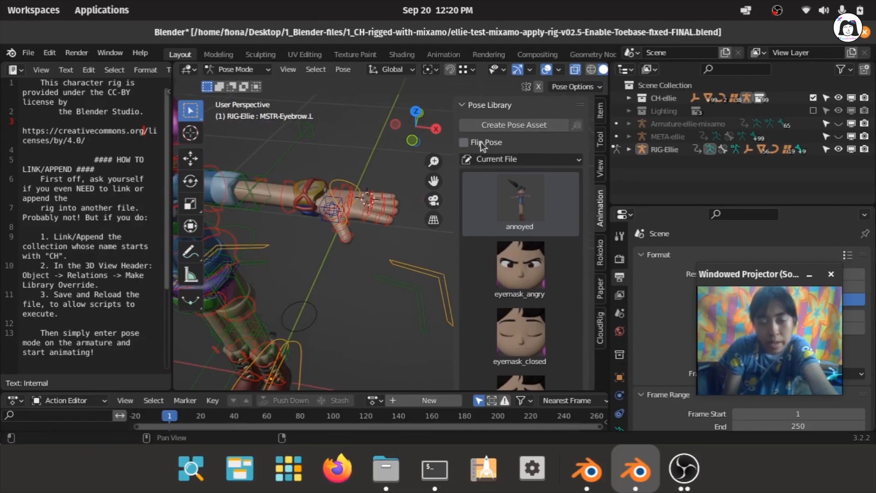
Step: Blend the hand_fist pose asset onto Ellie's right hand at 100%
left_click_drag(593, 115, 605, 280)
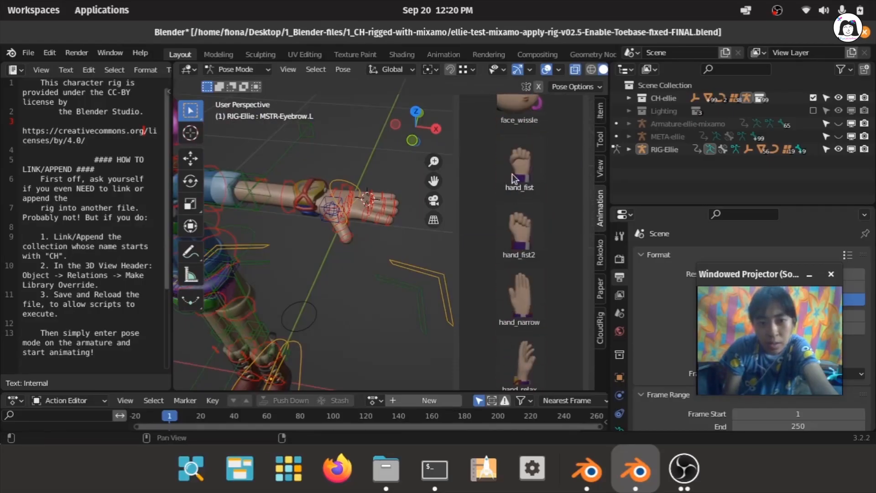
left_click_drag(512, 174, 515, 174)
left_click(311, 226)
middle_click_drag(311, 227, 410, 219)
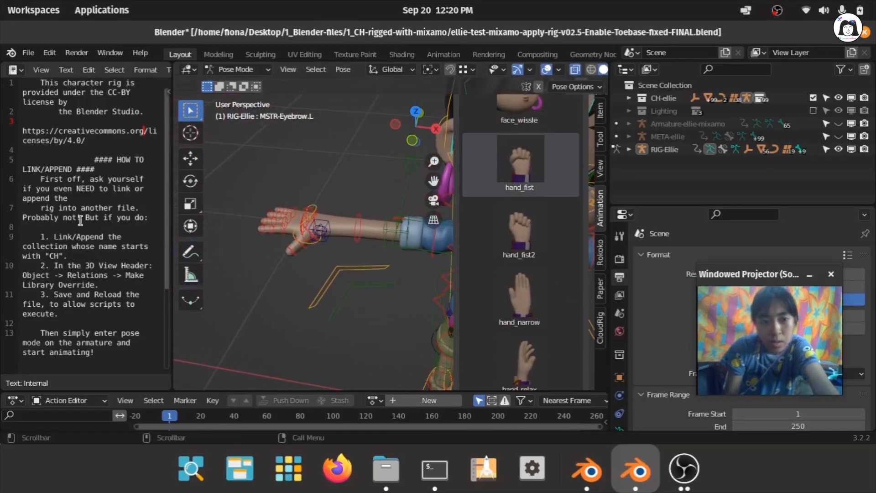
left_click_drag(508, 162, 525, 163)
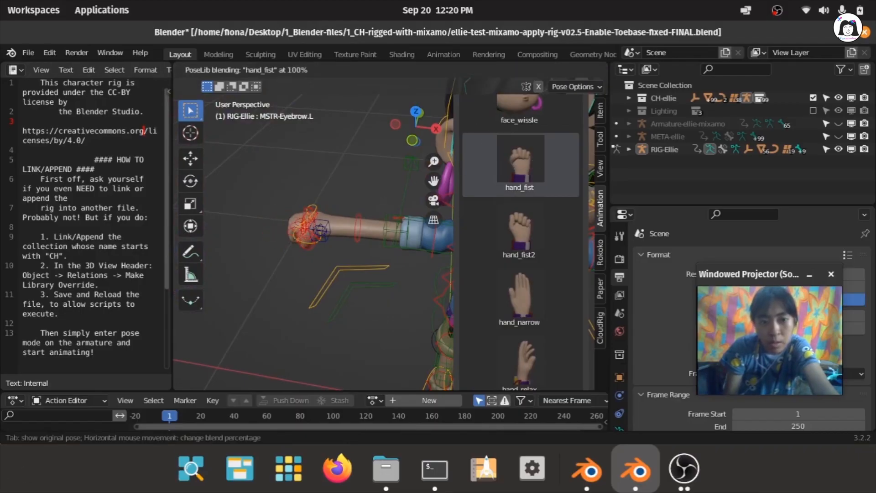
left_click_drag(493, 163, 378, 162)
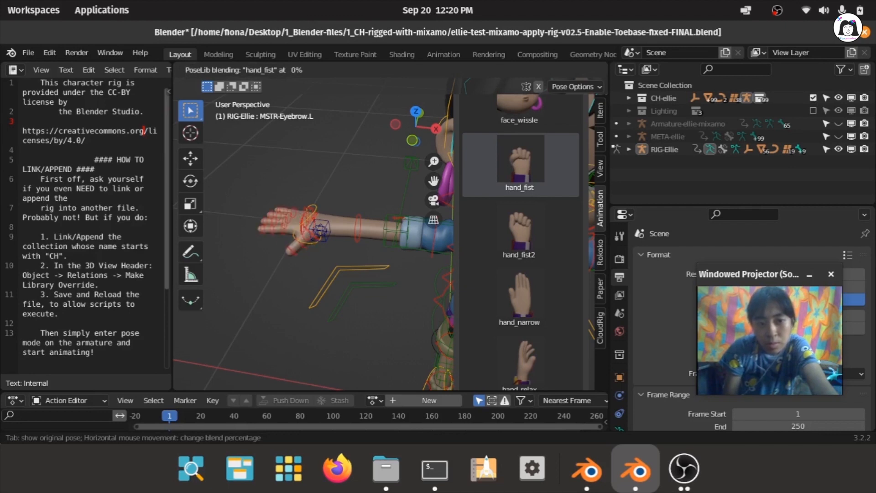
left_click_drag(500, 161, 520, 162)
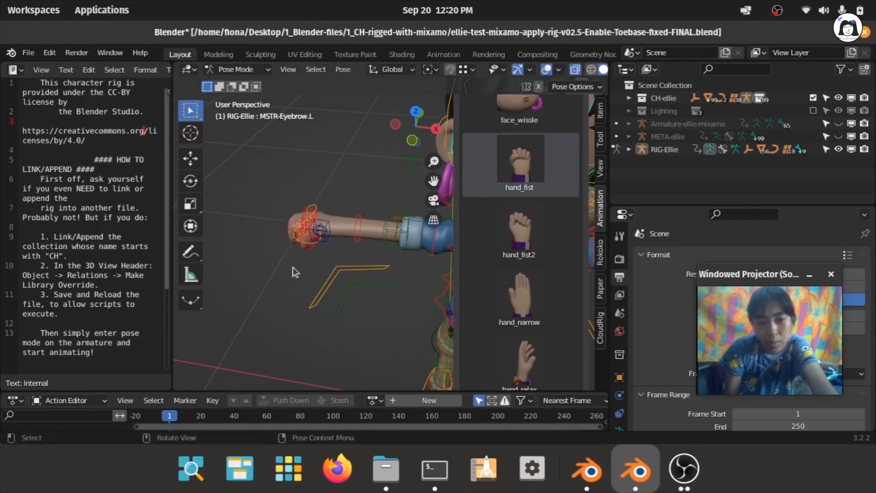
Step: Switch to Blender 4.0 and try blending the hand_relax pose asset onto Ellie's right hand
left_click(589, 471)
middle_click_drag(297, 190, 346, 167)
scroll(346, 167, "up", 1)
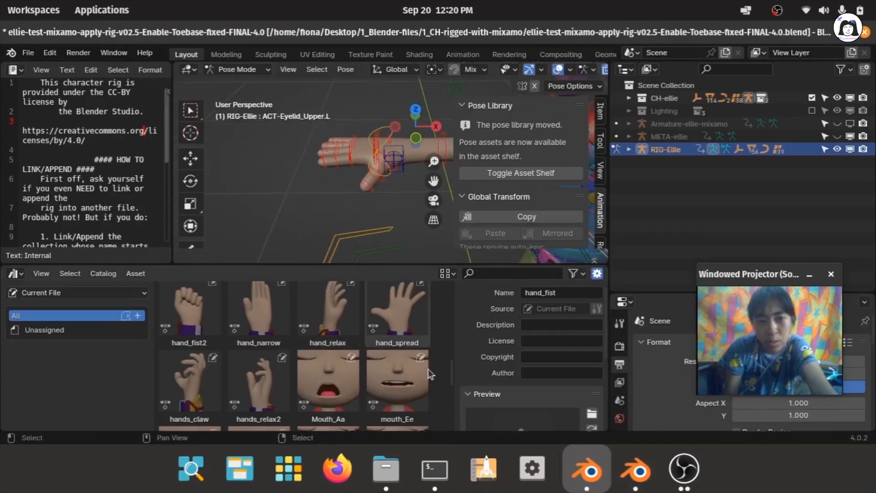
right_click(335, 315)
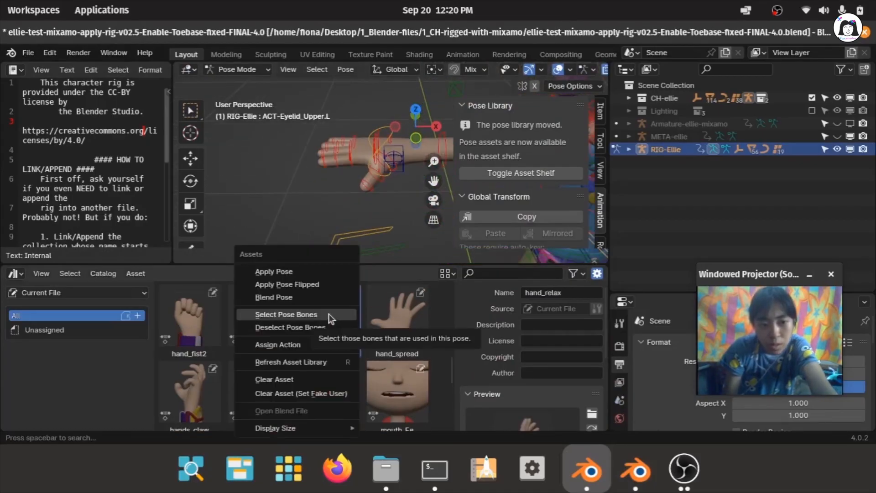
left_click(329, 314)
right_click(350, 319)
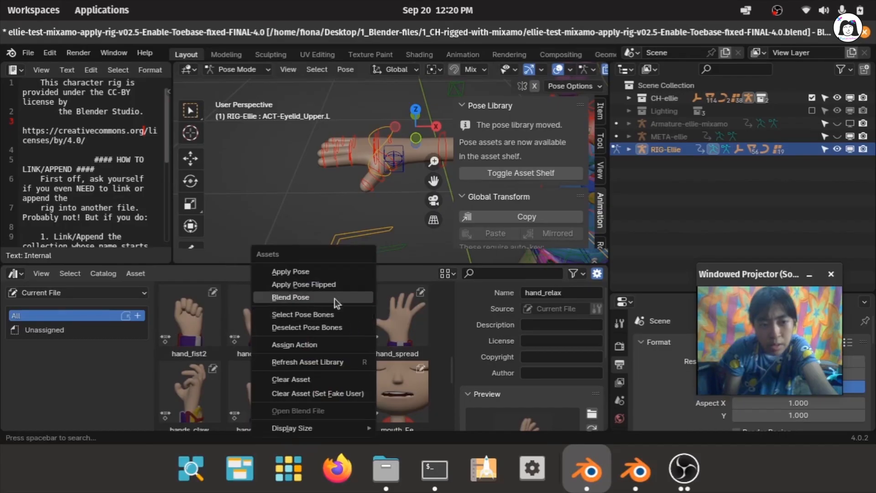
left_click(314, 297)
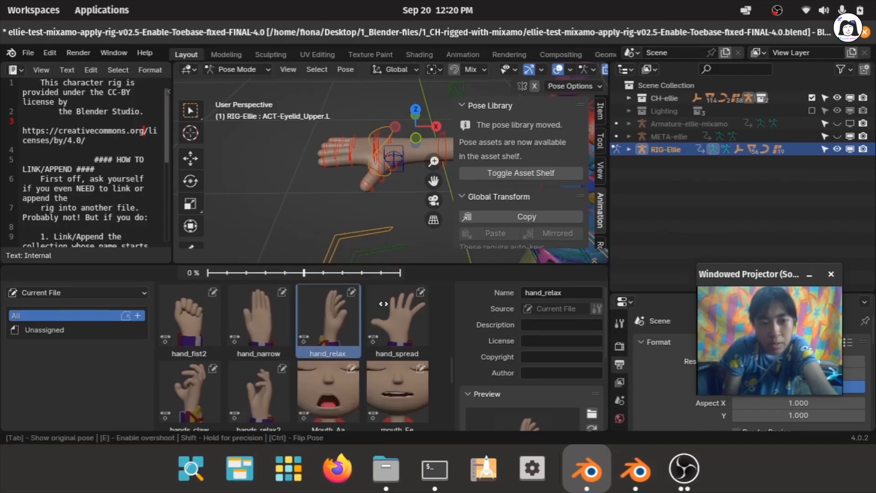
left_click(158, 300)
Step: Try the hand_relax pose blend again while viewing the whole right arm
scroll(432, 167, "down", 4)
middle_click_drag(378, 197, 328, 219, "shift")
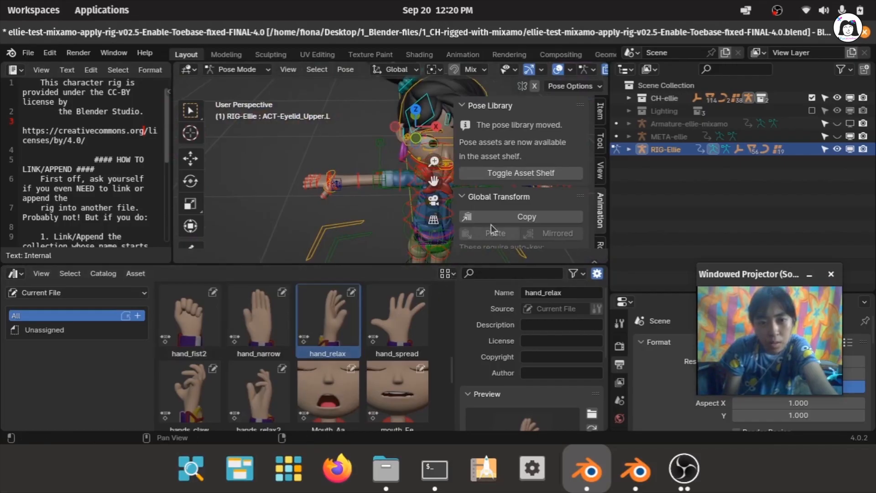
scroll(504, 223, "down", 5)
scroll(504, 219, "up", 3)
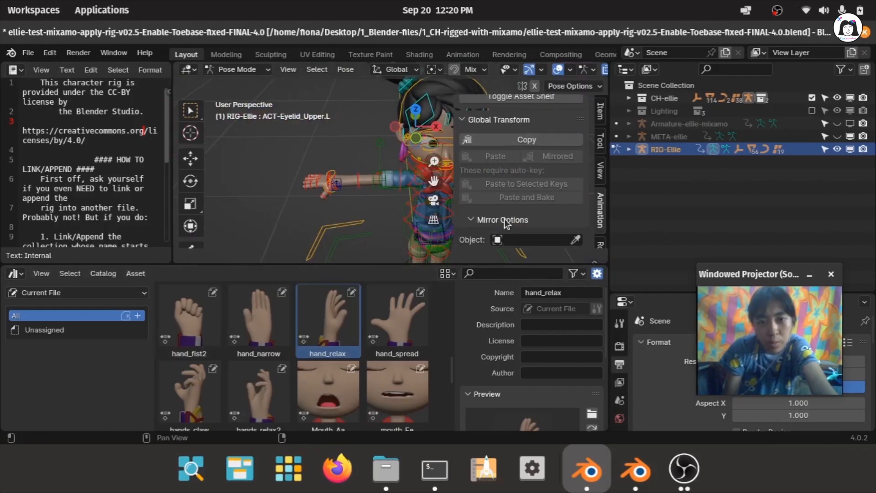
right_click(339, 314)
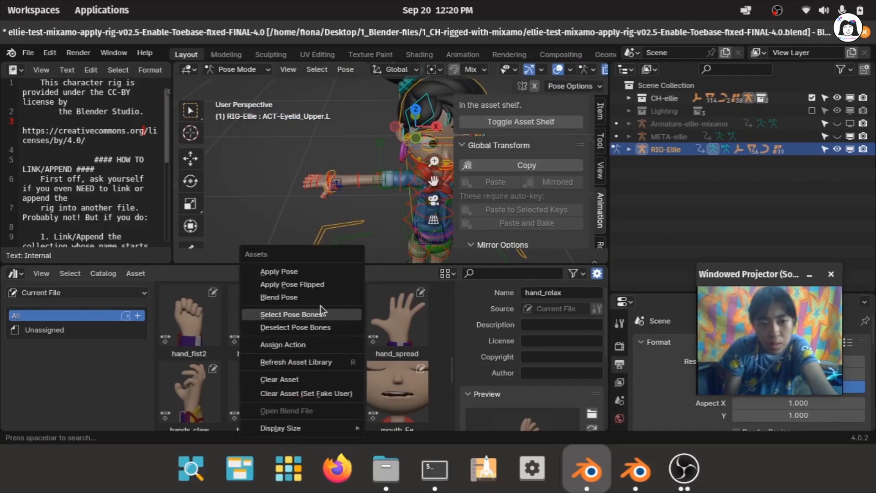
left_click(279, 297)
left_click(423, 252)
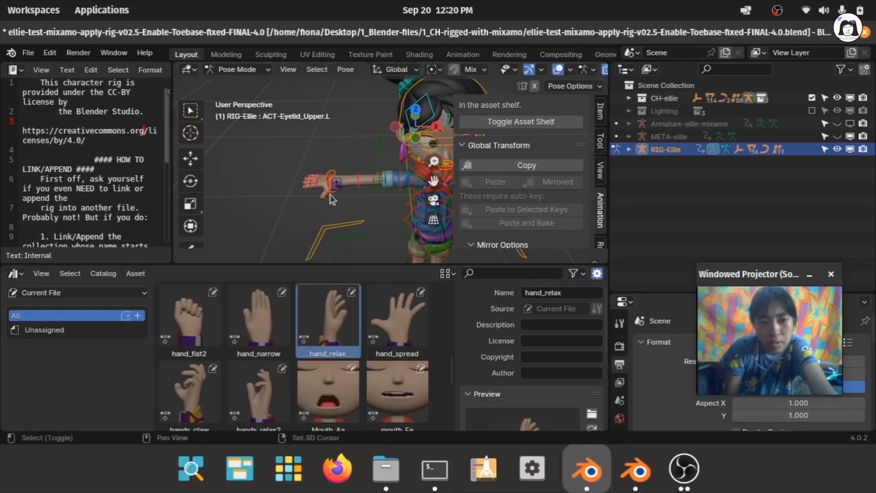
middle_click_drag(330, 194, 202, 175, "shift")
middle_click_drag(268, 188, 399, 297)
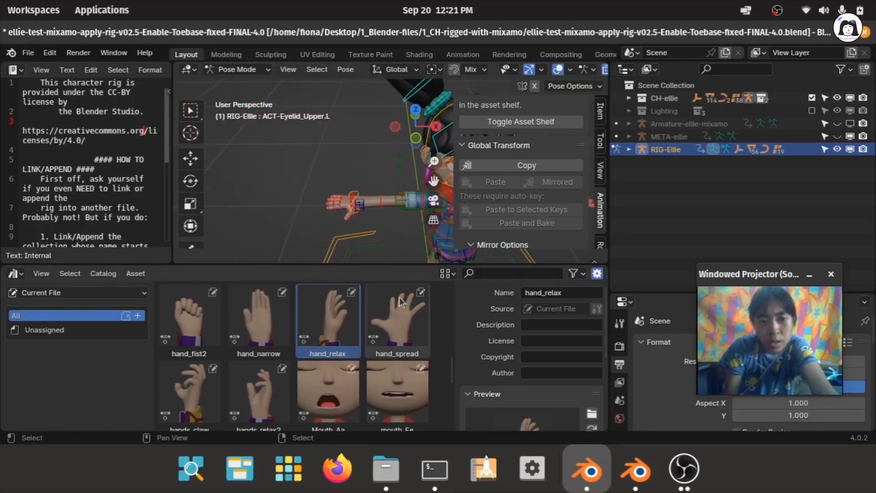
Step: Try applying the hand_relax pose flipped to Ellie's right hand, and undo it
right_click(350, 300)
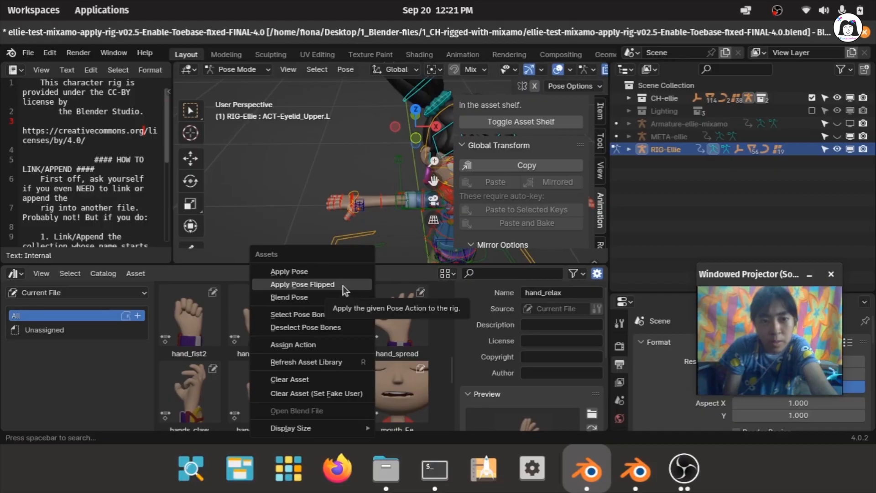
left_click(301, 284)
middle_click_drag(350, 209, 345, 114, "shift")
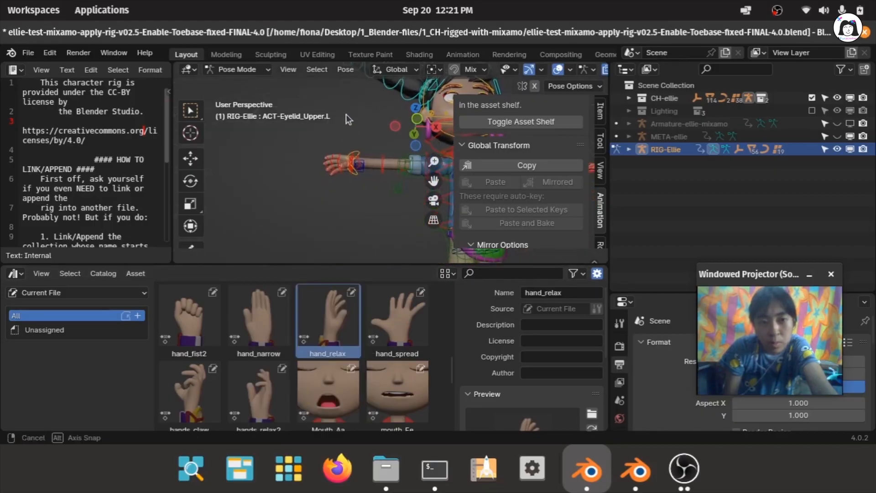
key("ctrl+z")
Step: Try blending the hand_fist pose asset onto Ellie's open right hand
scroll(397, 387, "up", 5)
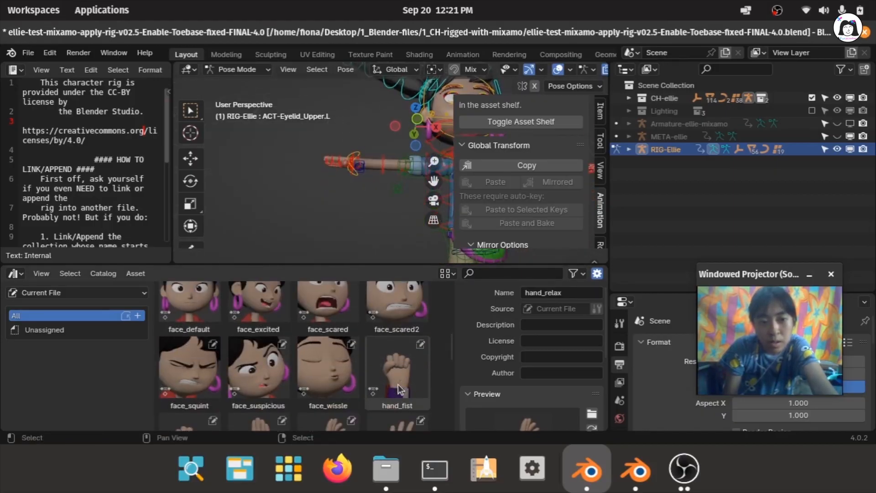
right_click(398, 384)
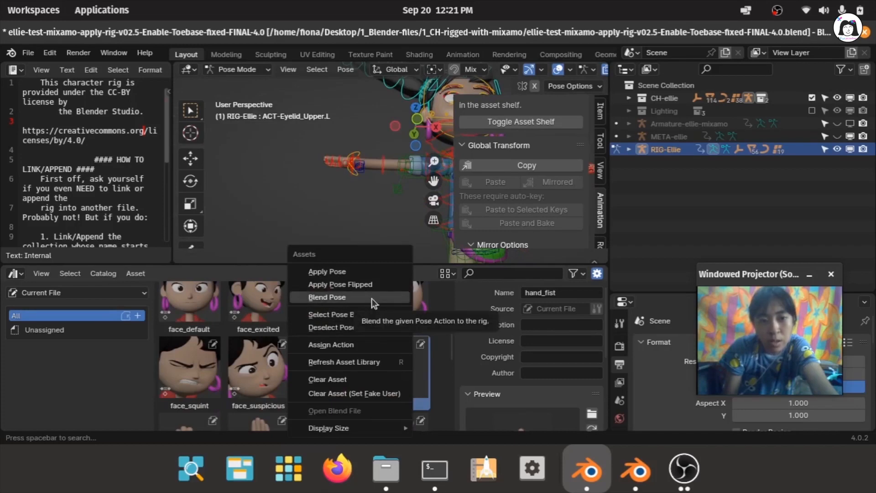
middle_click_drag(346, 199, 346, 276)
middle_click_drag(345, 77, 370, 77)
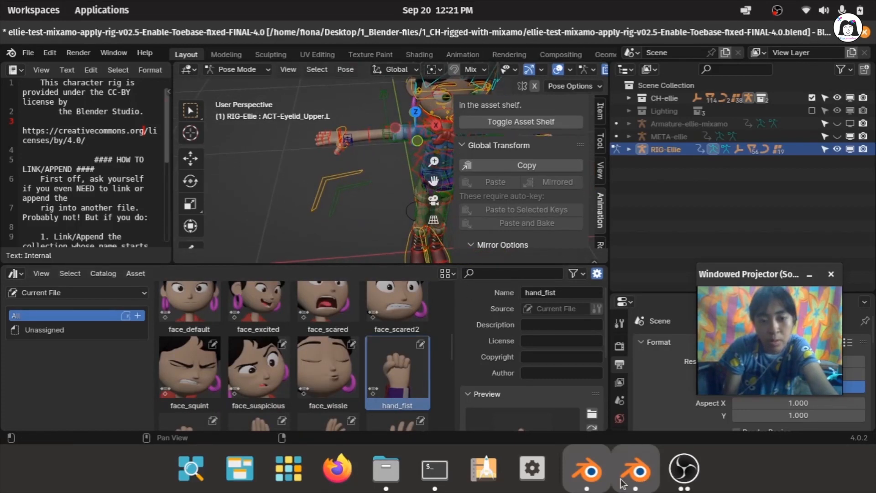
middle_click_drag(390, 187, 366, 190)
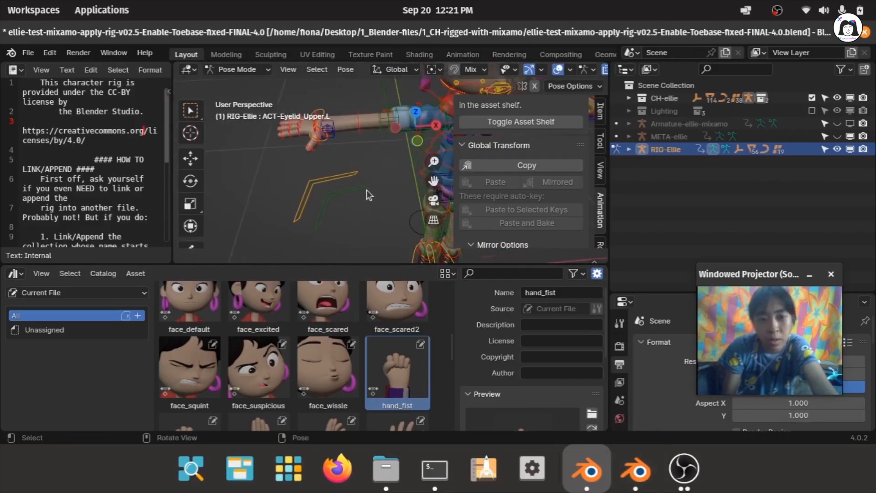
Step: Try applying the hand_fist pose flipped to Ellie's right hand, and revert it
right_click(400, 359)
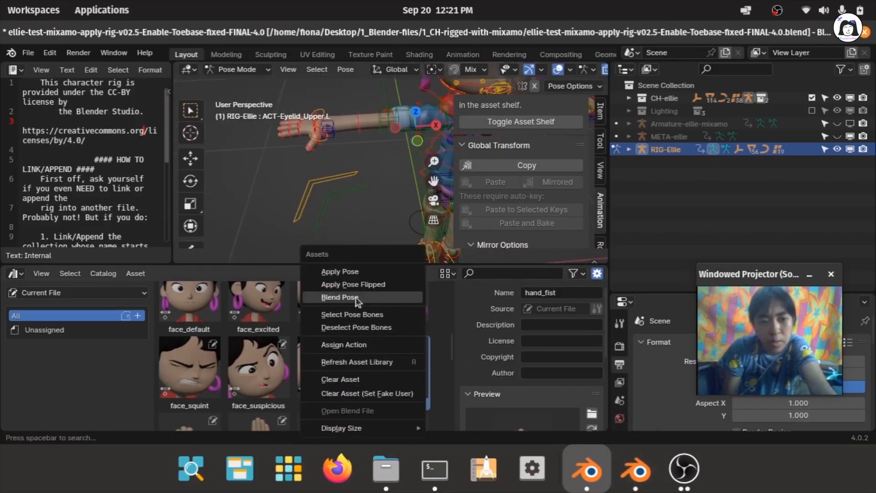
left_click(373, 283)
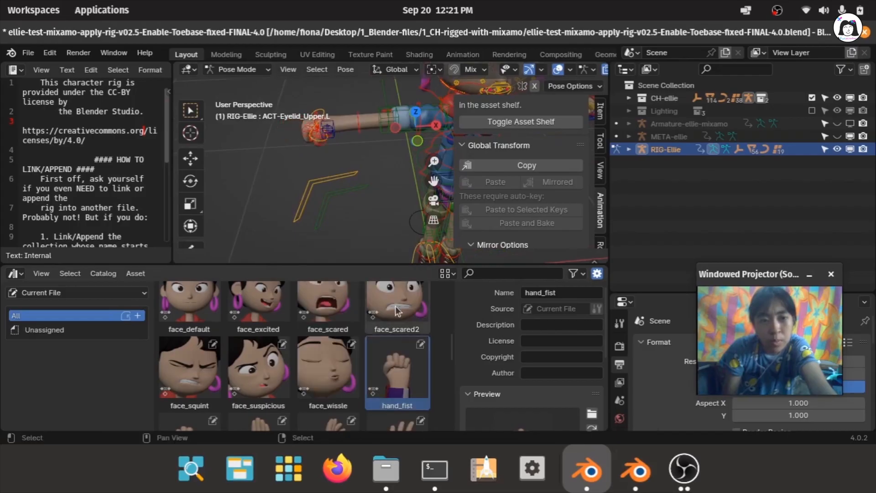
middle_click_drag(348, 215, 357, 166)
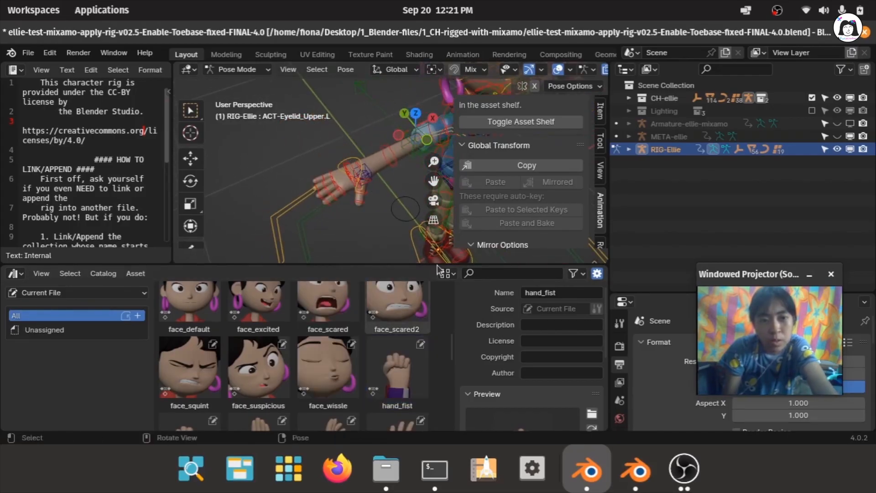
Step: Switch to Blender 3.2.2, start blending hand_fist onto the right hand, cancel it and look through the other hand poses
left_click(637, 470)
middle_click_drag(322, 237, 572, 177)
left_click(520, 170)
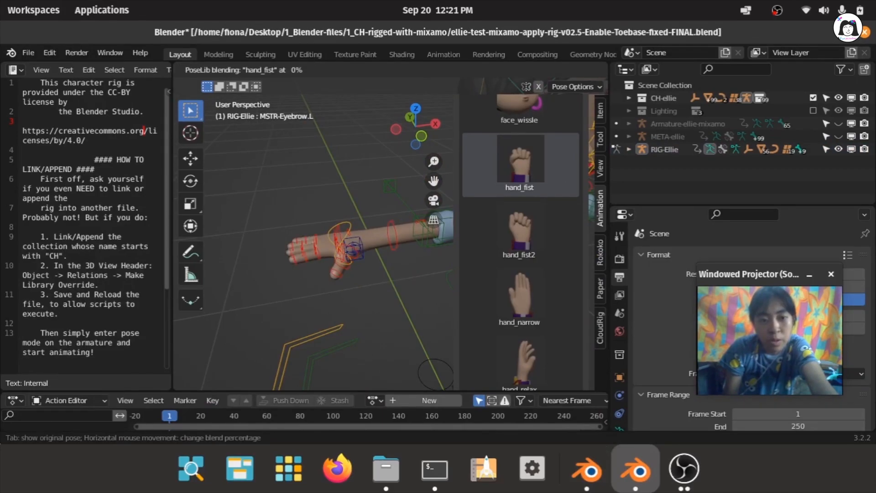
key("Escape")
scroll(570, 316, "down", 6)
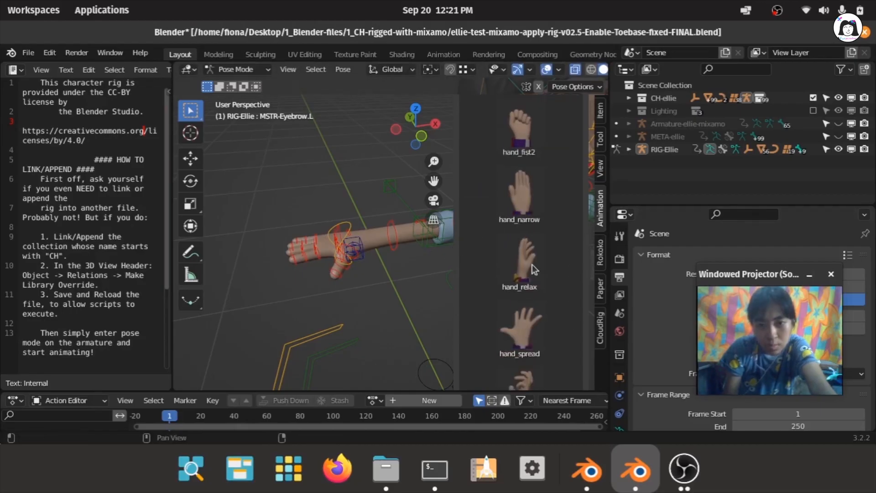
middle_click_drag(465, 235, 413, 238, "shift")
scroll(358, 231, "up", 3)
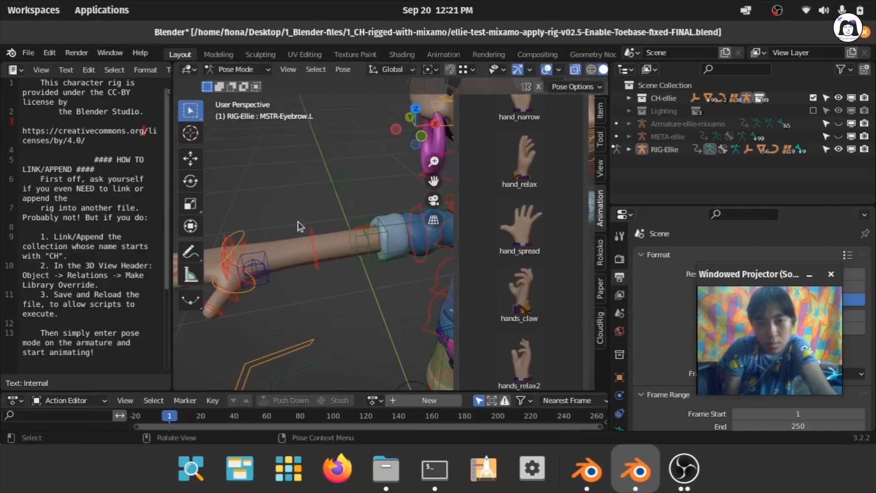
middle_click_drag(340, 292, 421, 224, "shift")
Step: Enlarge the Action Editor area, change it to the Asset Browser and check its library source and Pose Library options
left_click(635, 474)
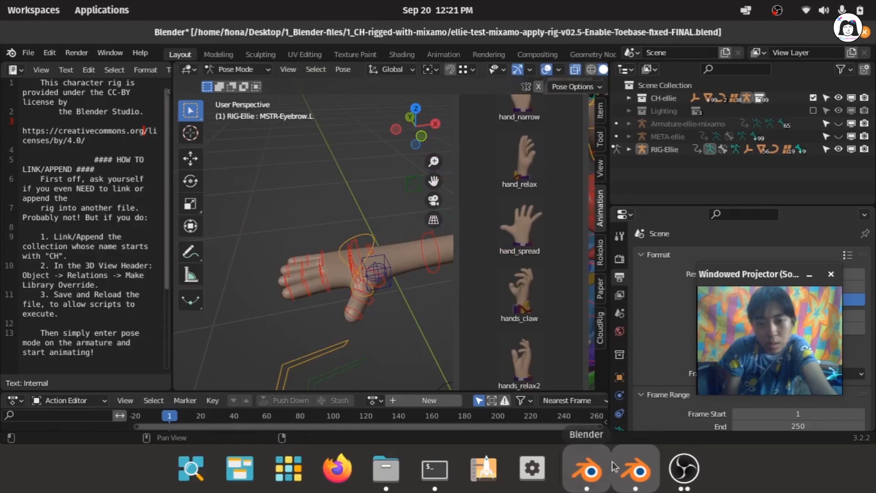
left_click_drag(241, 390, 241, 283)
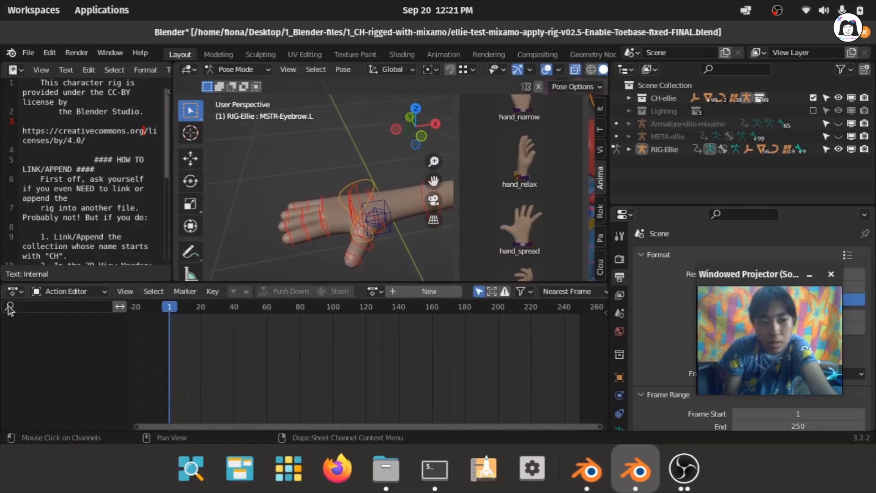
left_click(14, 291)
left_click(402, 207)
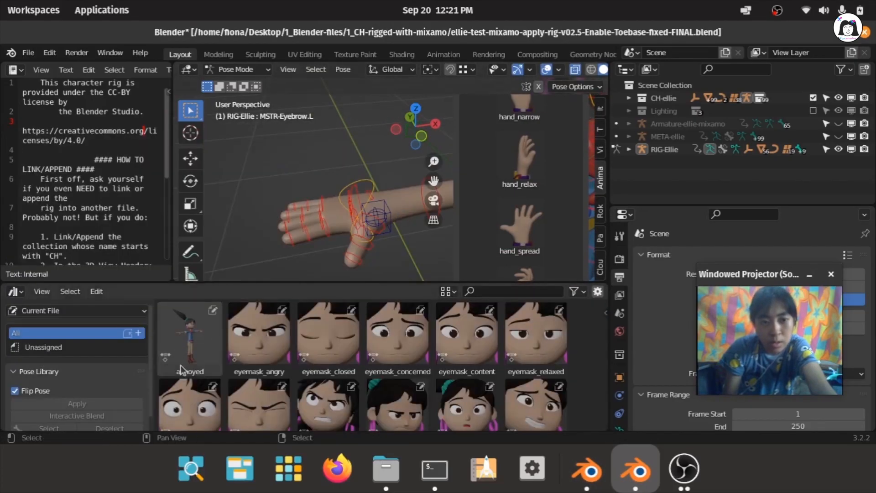
scroll(108, 373, "down", 1)
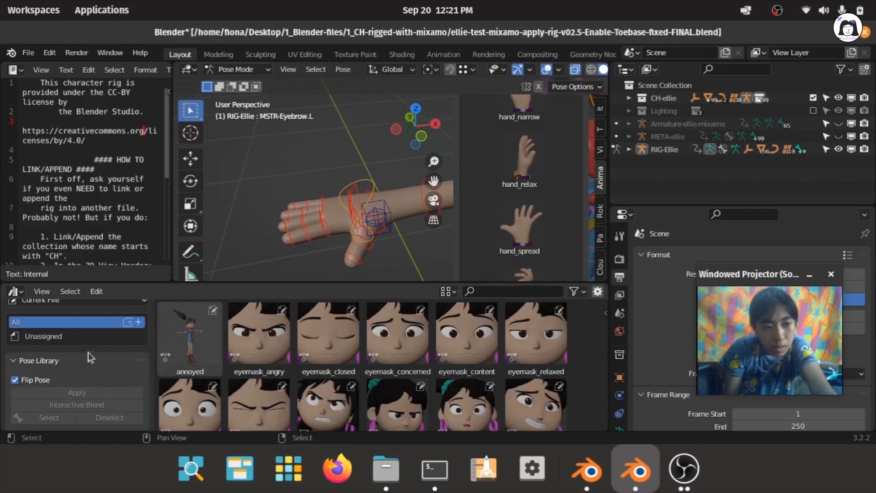
scroll(87, 347, "up", 1)
left_click(69, 311)
left_click(68, 316)
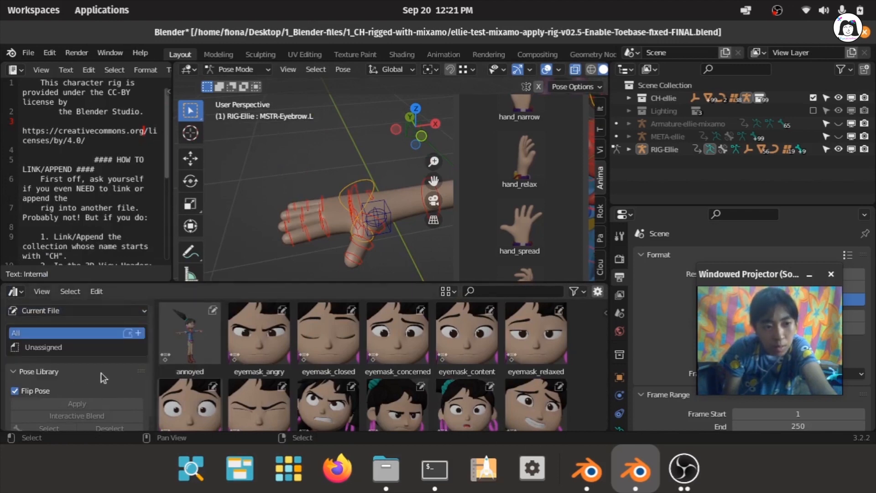
scroll(95, 384, "down", 1)
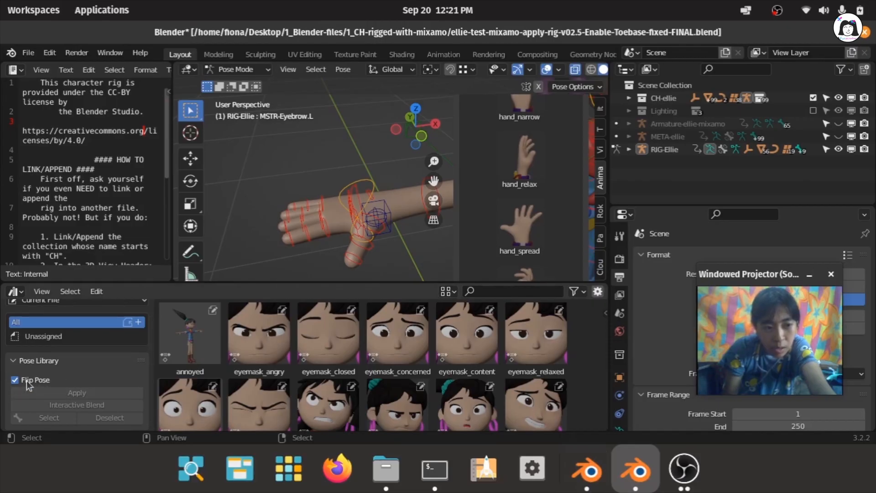
Step: Switch to Blender 4.0 and look through the Asset Browser's library sources, commands and pose assets for a Flip Pose option
left_click(587, 475)
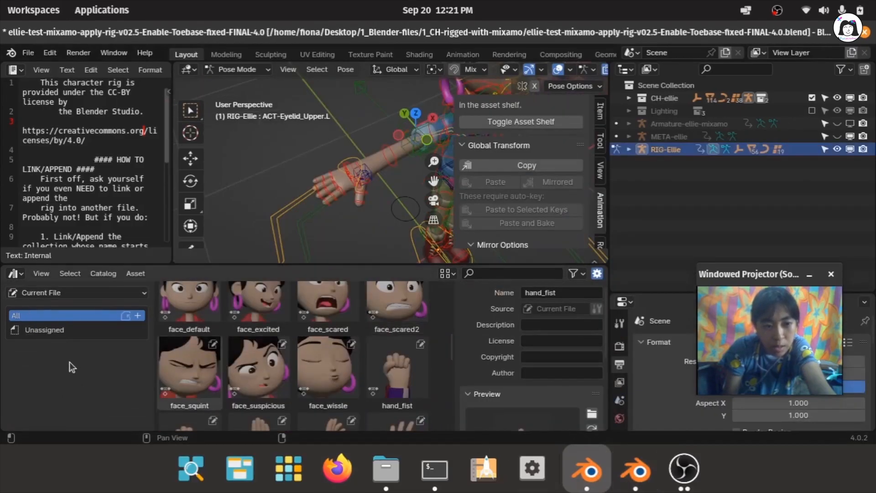
left_click(114, 293)
left_click(113, 291)
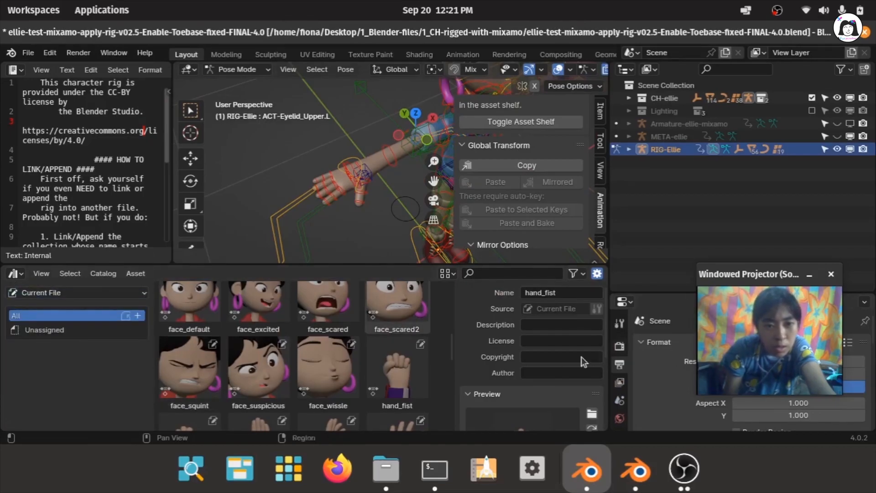
left_click(136, 273)
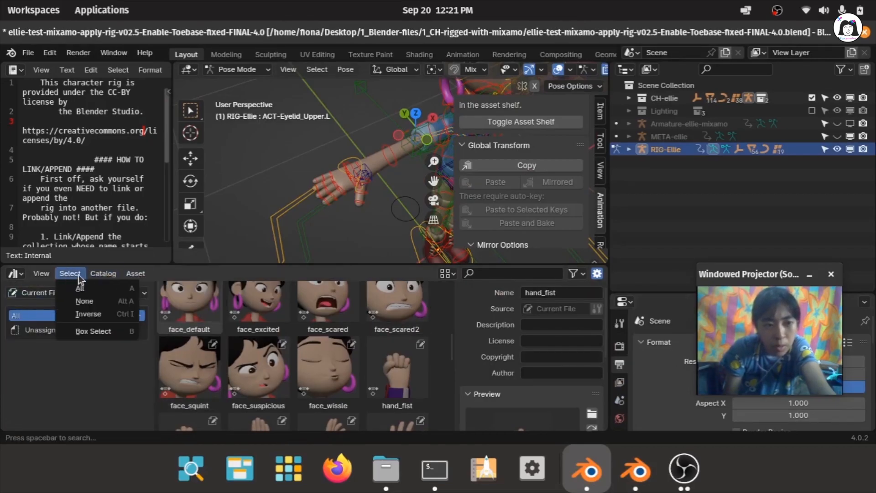
mouse_move(47, 274)
left_click(76, 284)
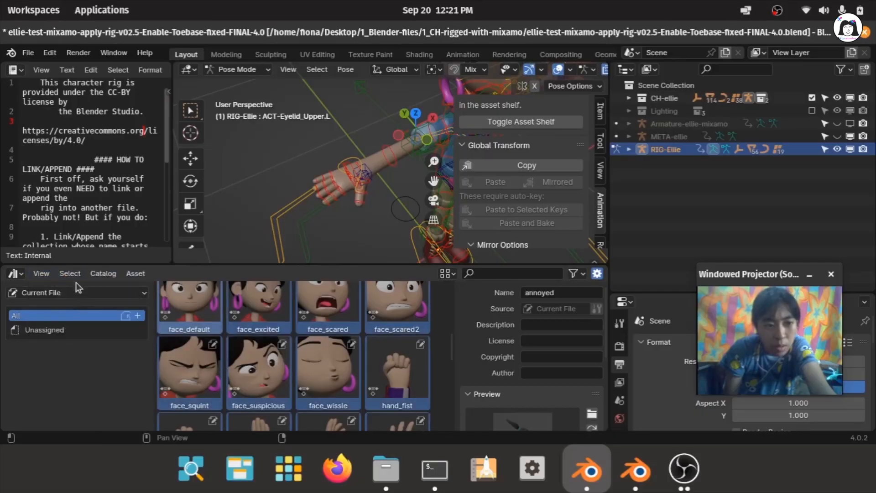
left_click(443, 338)
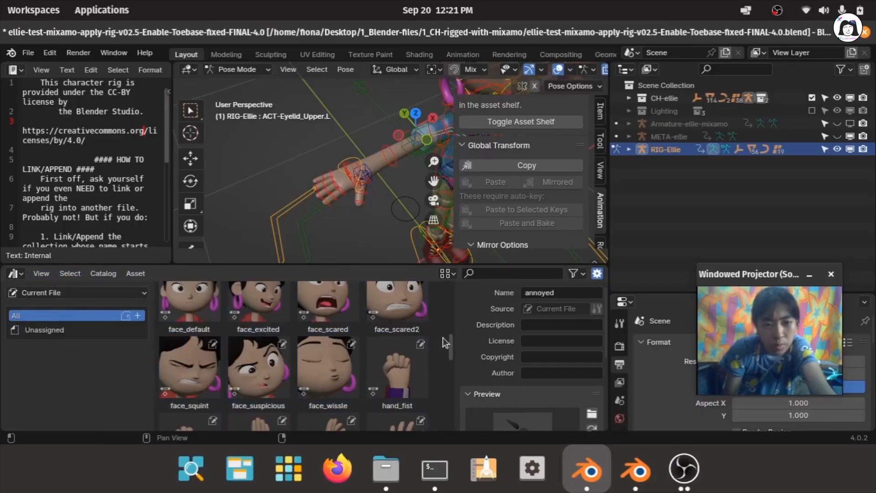
left_click(52, 275)
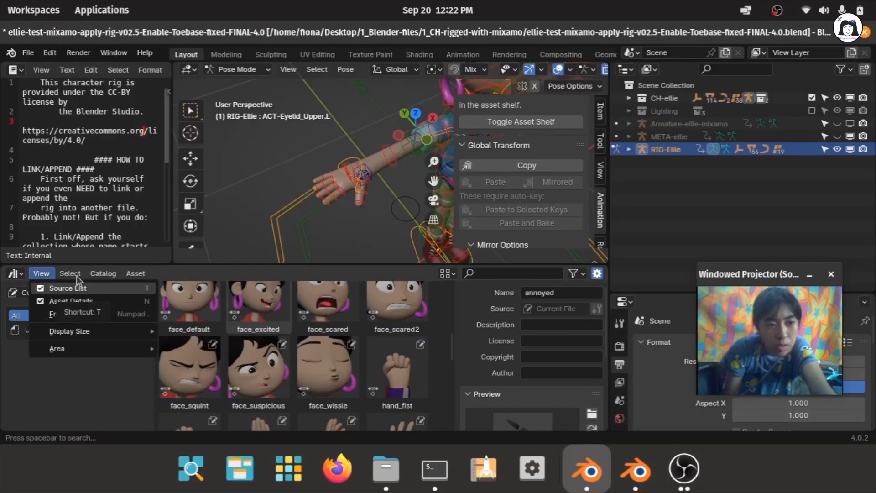
scroll(383, 403, "down", 8)
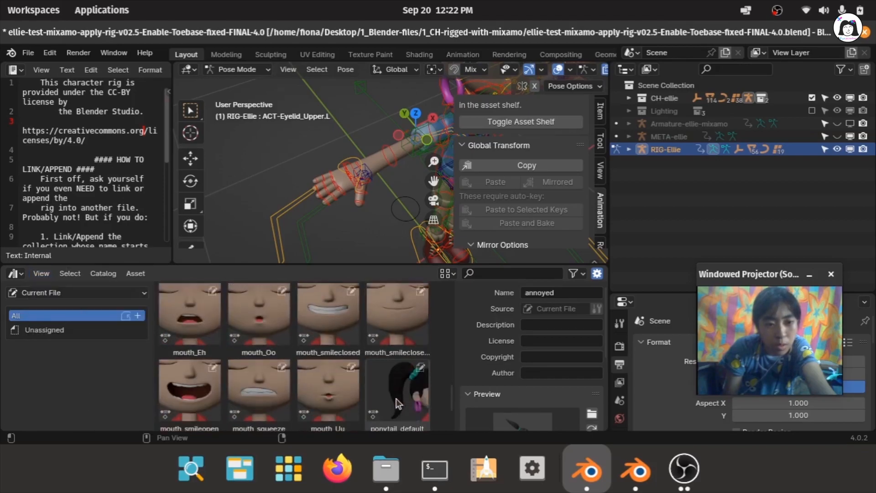
scroll(445, 362, "up", 8)
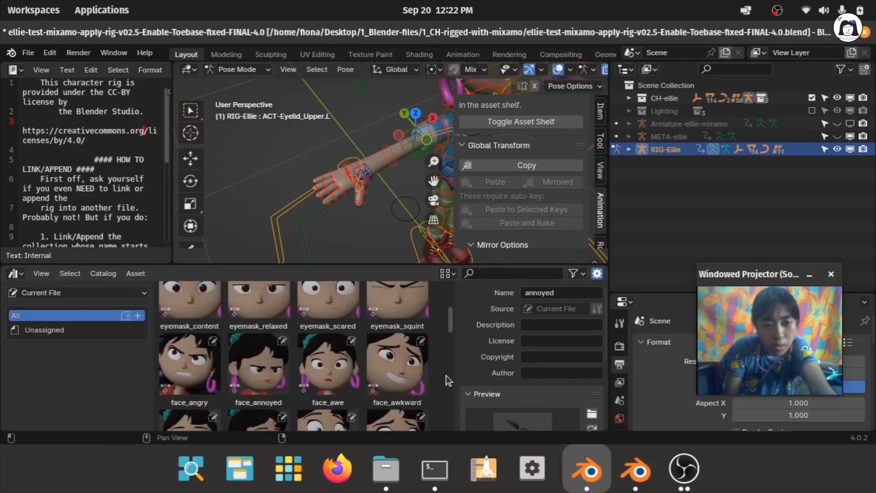
Step: Find hand_fist among the Asset Browser's pose assets, try applying it flipped to Ellie's right hand, and undo it
scroll(446, 375, "up", 3)
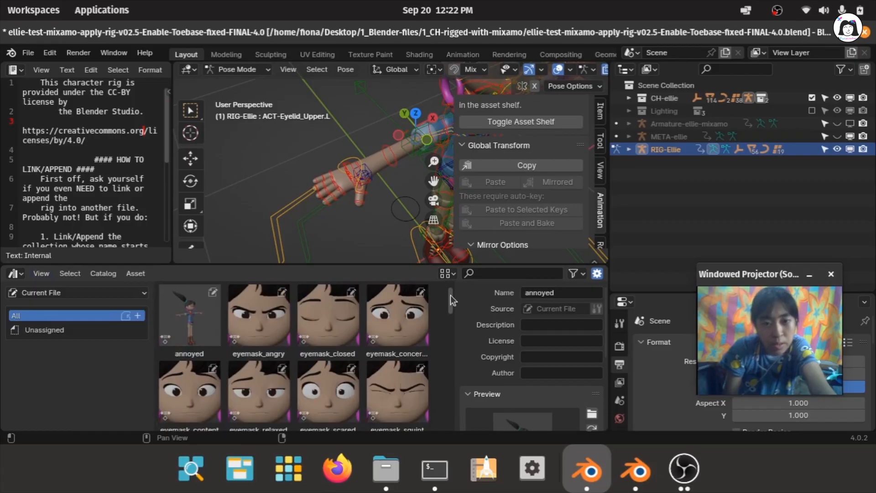
scroll(452, 301, "down", 2)
scroll(457, 312, "down", 5)
scroll(461, 373, "up", 3)
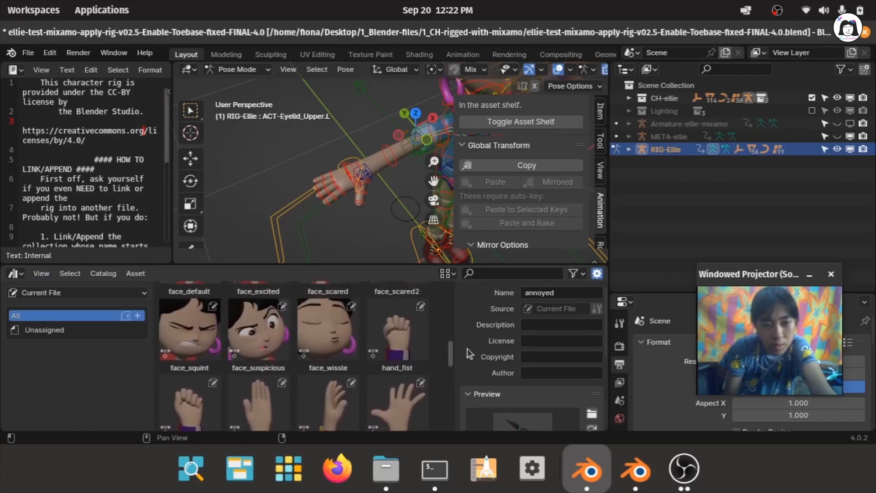
scroll(468, 348, "down", 1)
scroll(452, 372, "down", 1)
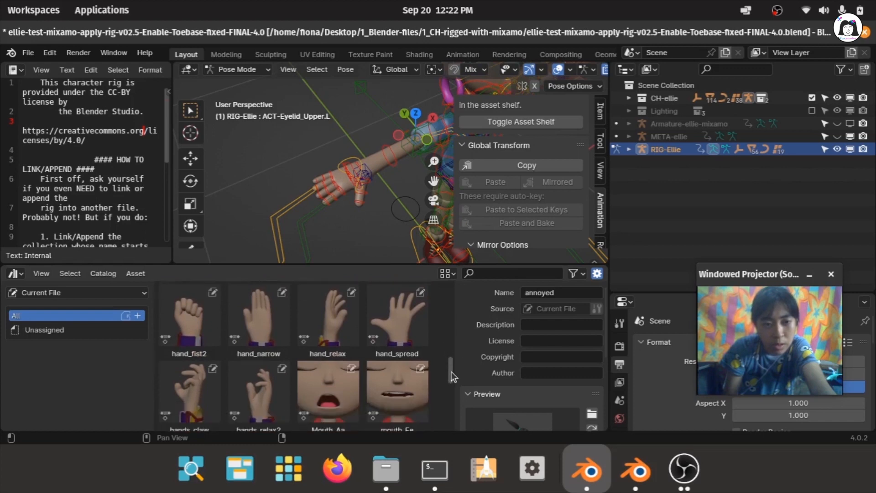
scroll(453, 363, "up", 3)
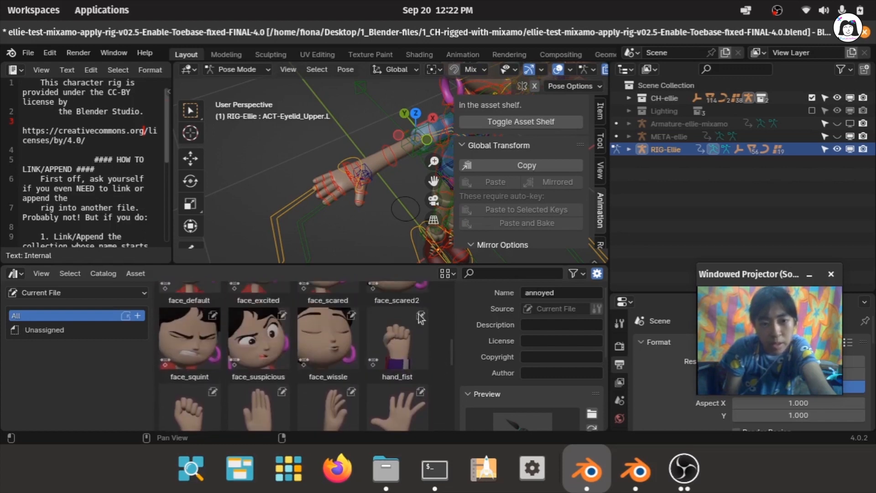
middle_click_drag(373, 206, 346, 183)
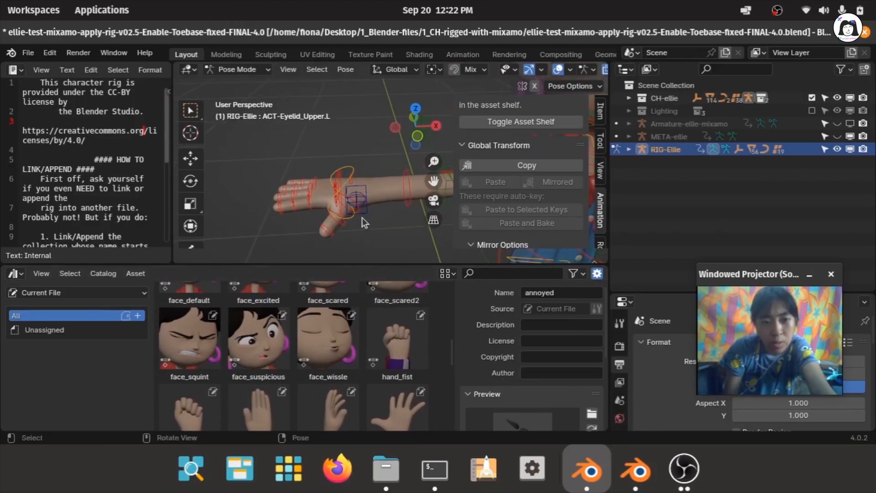
middle_click_drag(362, 217, 373, 198)
right_click(414, 332)
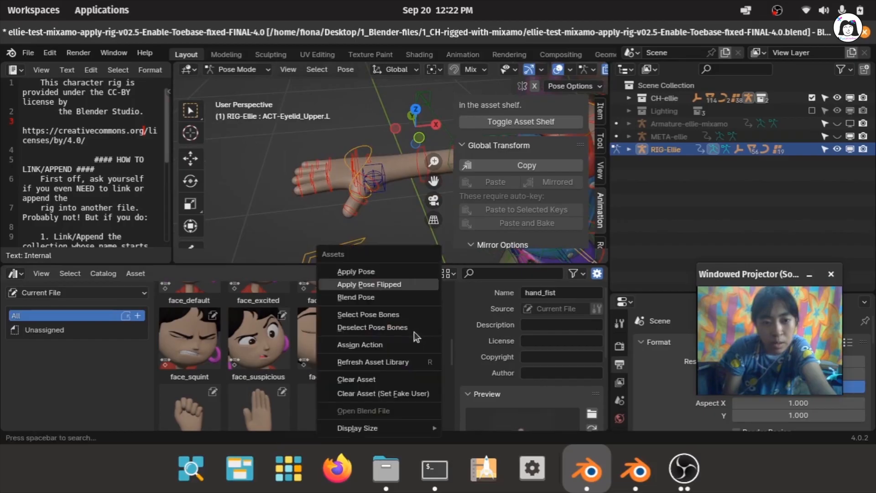
left_click(397, 285)
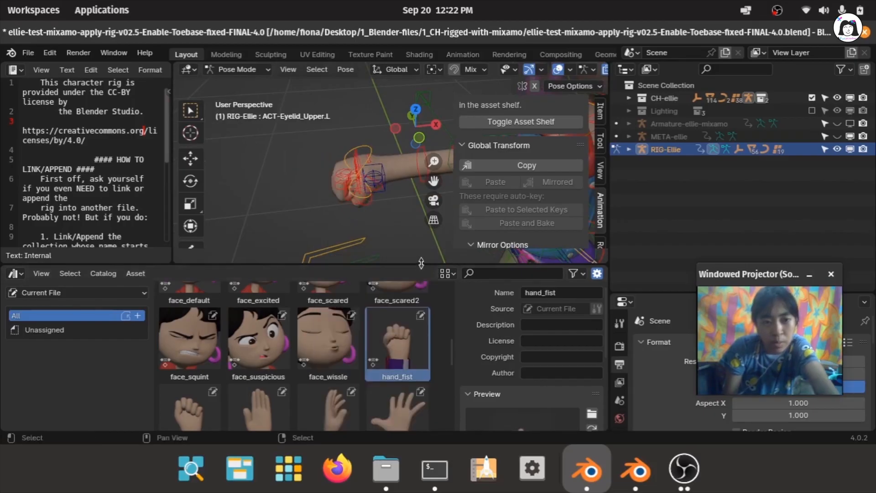
key("ctrl+z")
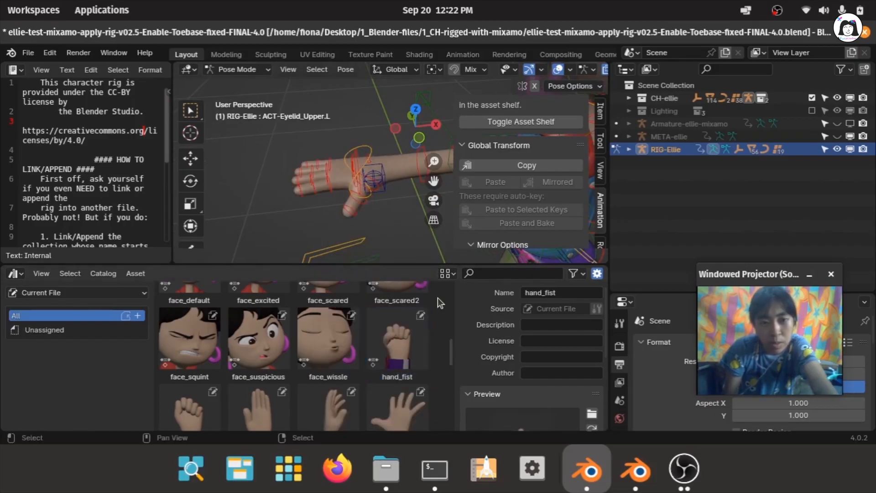
Step: Switch to Blender 3.2.2, try blending the hand_fist pose partially onto Ellie's right hand, and undo the blend
left_click(652, 468)
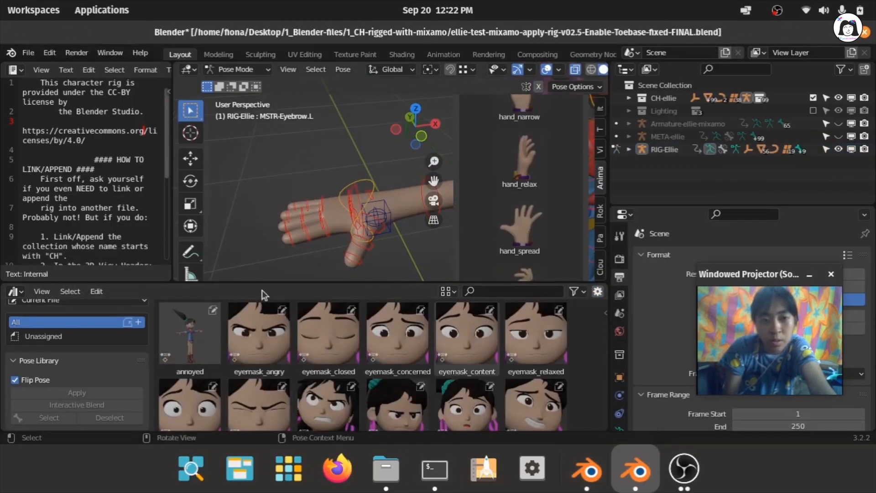
scroll(529, 185, "up", 5)
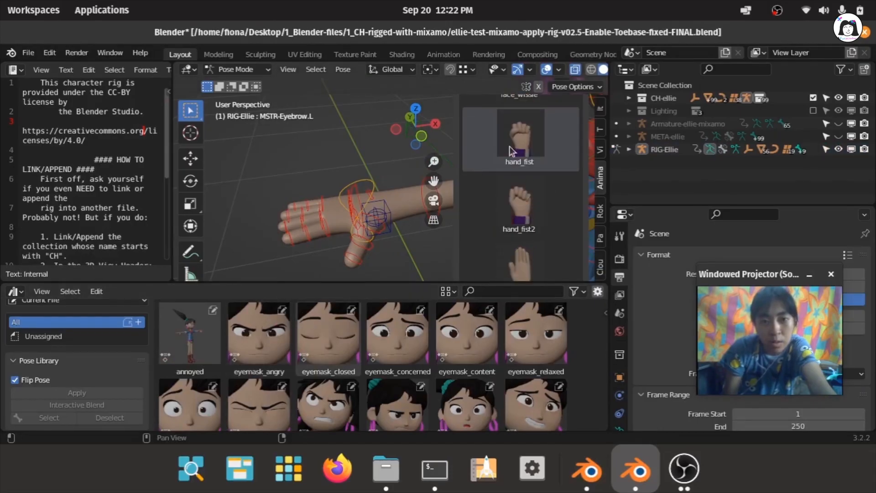
mouse_move(512, 144)
left_mouse_down()
mouse_move(644, 144)
mouse_move(508, 144)
mouse_move(625, 144)
mouse_move(505, 157)
left_mouse_up()
scroll(411, 192, "down", 1)
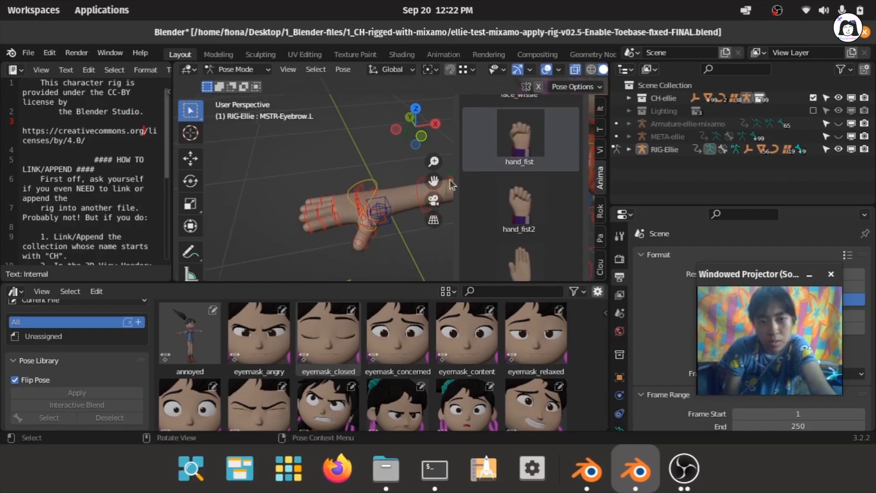
left_click_drag(540, 131, 607, 130)
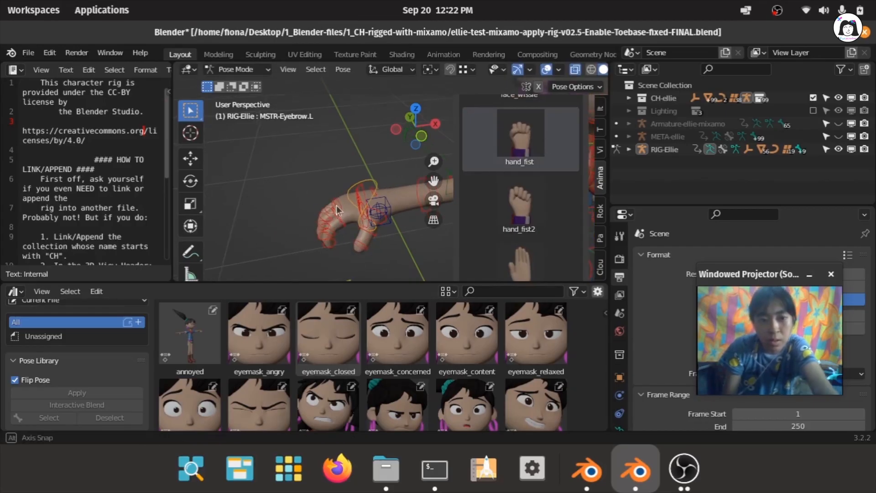
middle_click_drag(333, 207, 331, 143)
key("ctrl+z")
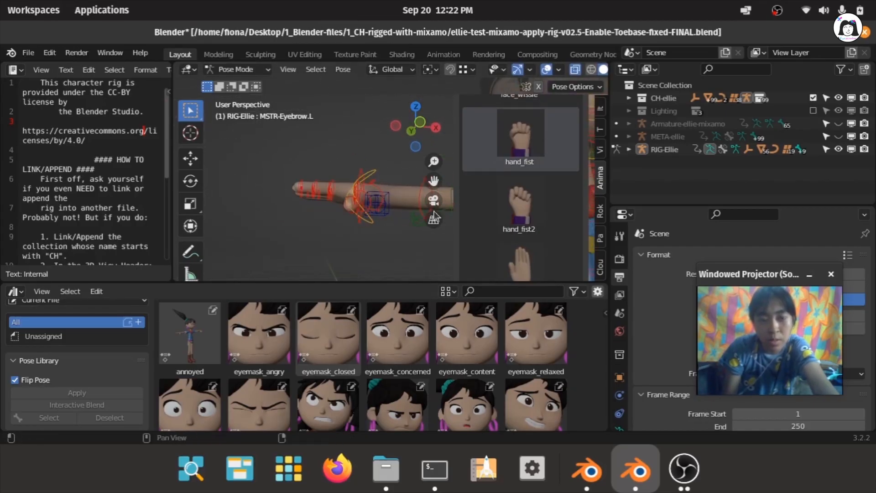
Step: Look through the Asset Browser's pose assets in Blender 3.2.2, and switch to Blender 4.0 to compare its pose assets
scroll(592, 413, "down", 5)
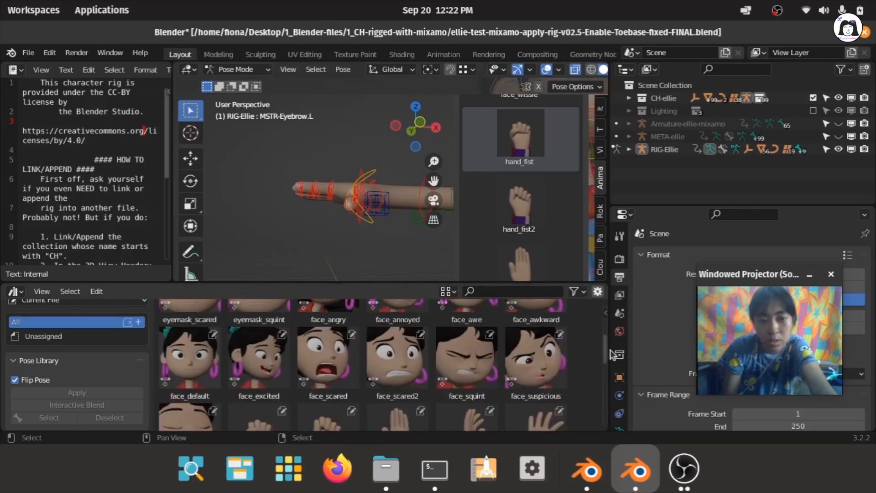
left_click_drag(604, 344, 611, 321)
left_click(587, 471)
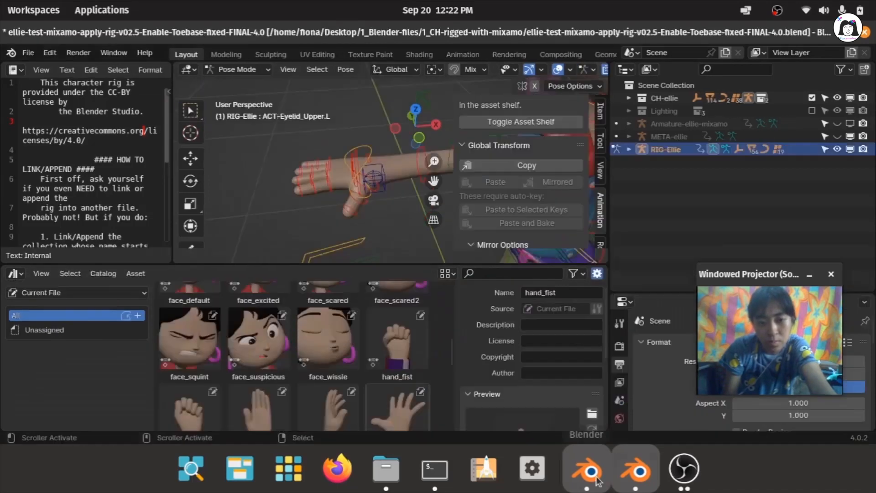
scroll(346, 329, "up", 3)
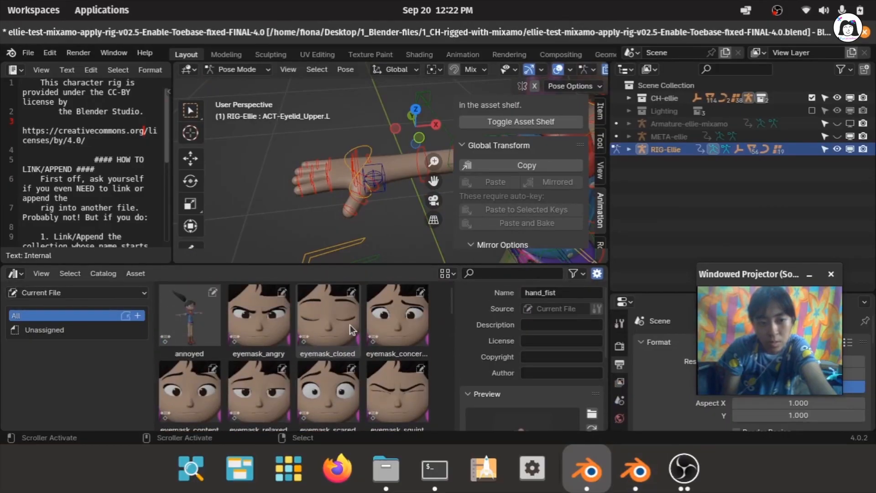
scroll(350, 324, "down", 8)
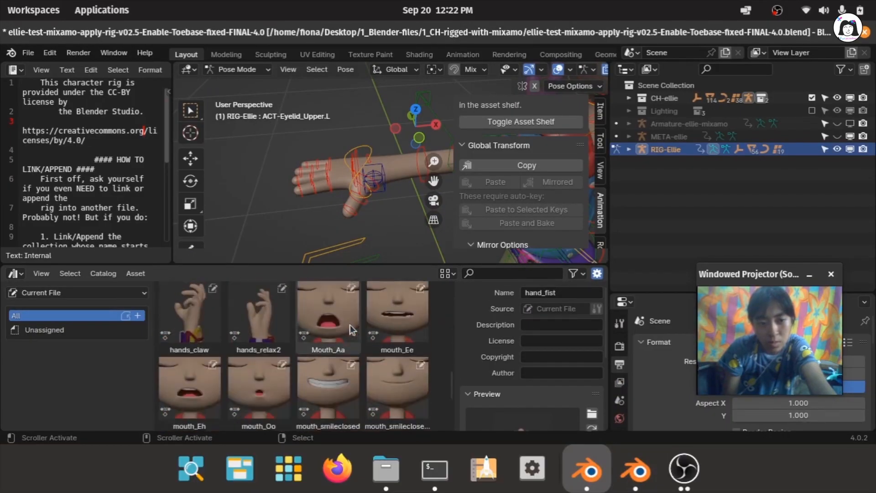
Step: Switch back to Blender 3.2.2 and examine Ellie's right hand and forearm from several angles
left_click(636, 471)
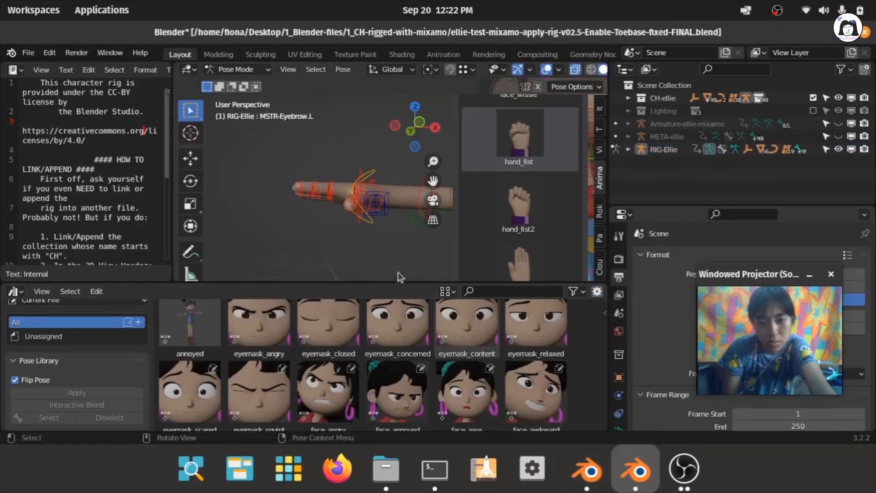
scroll(390, 366, "up", 1)
middle_click_drag(307, 196, 318, 174)
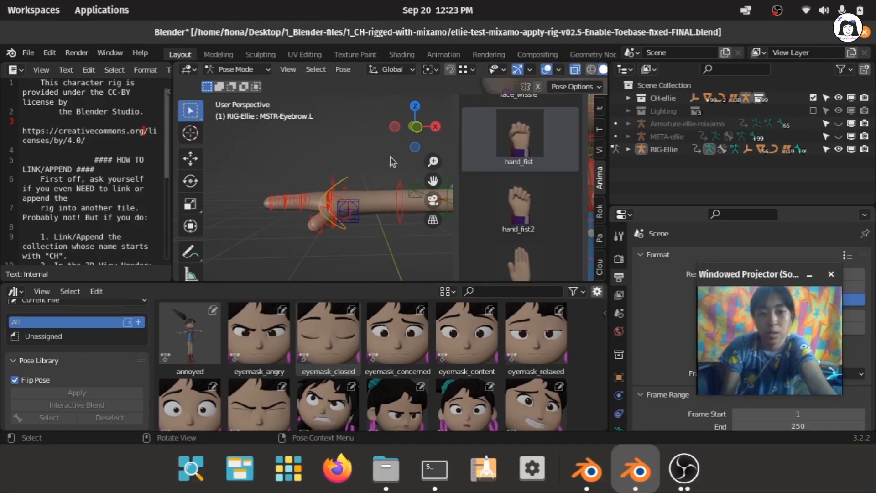
middle_click_drag(391, 157, 365, 178)
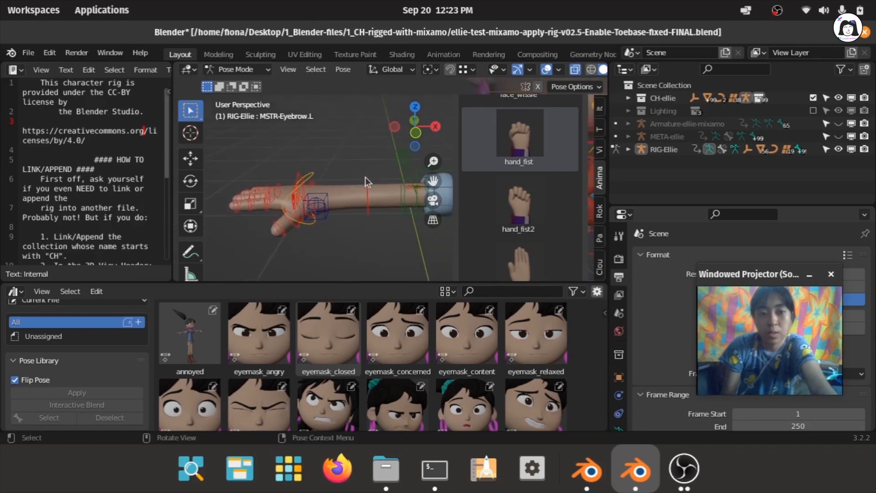